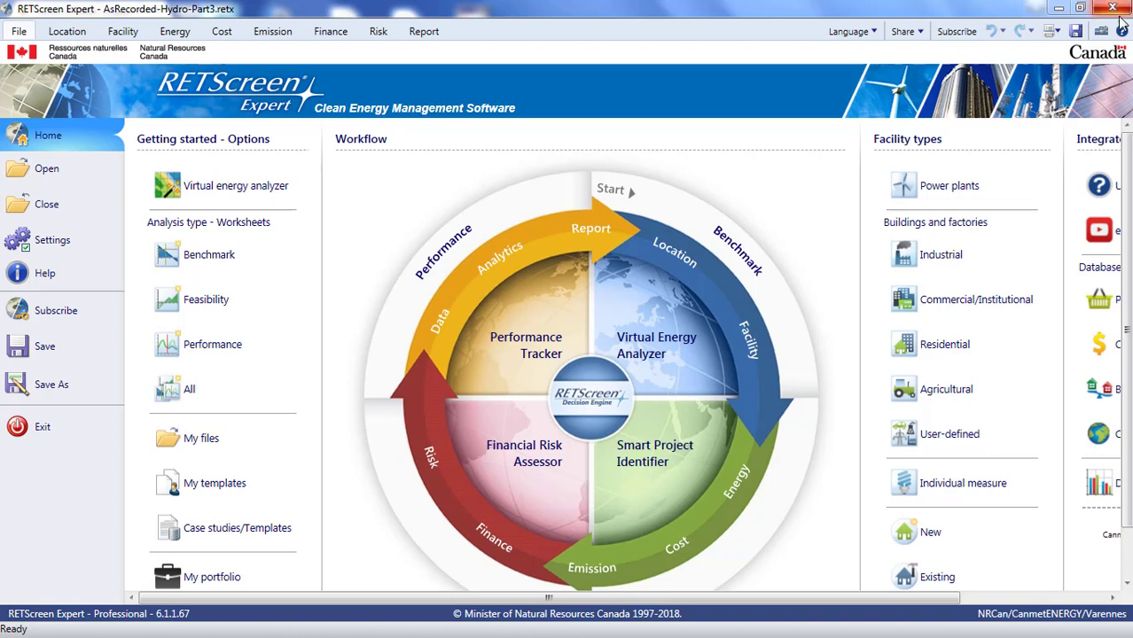
Review the Small Hydro 44 MW turbine summary, then show the Cost Analysis with $161,688,511 initial costs
{"action": "left_click", "coordinate": [176, 32]}
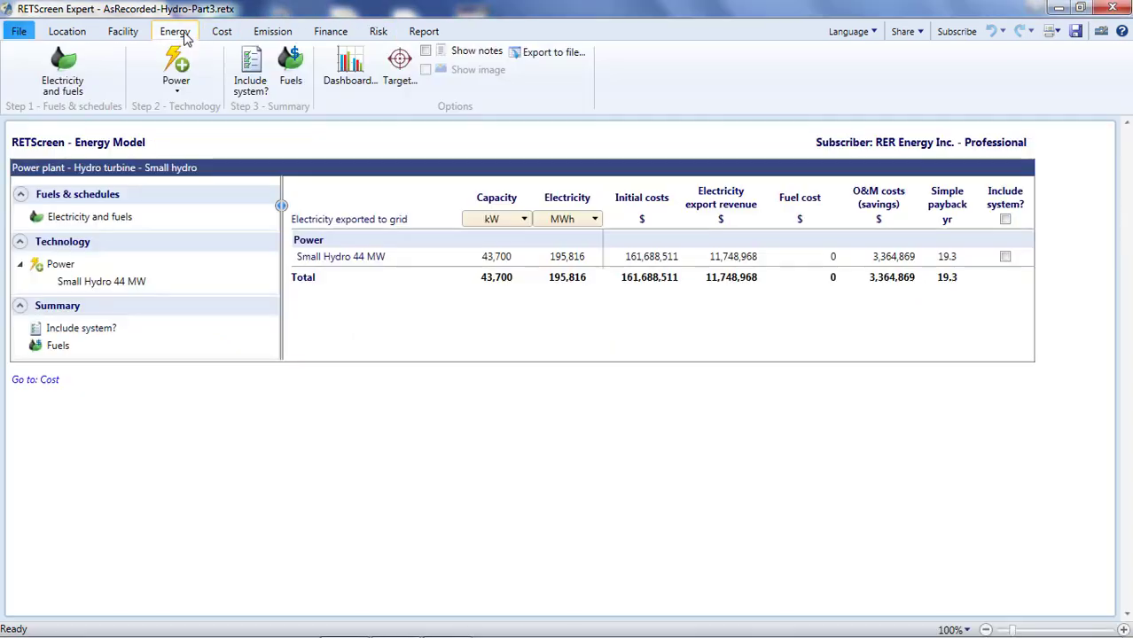
{"action": "left_click", "coordinate": [306, 256]}
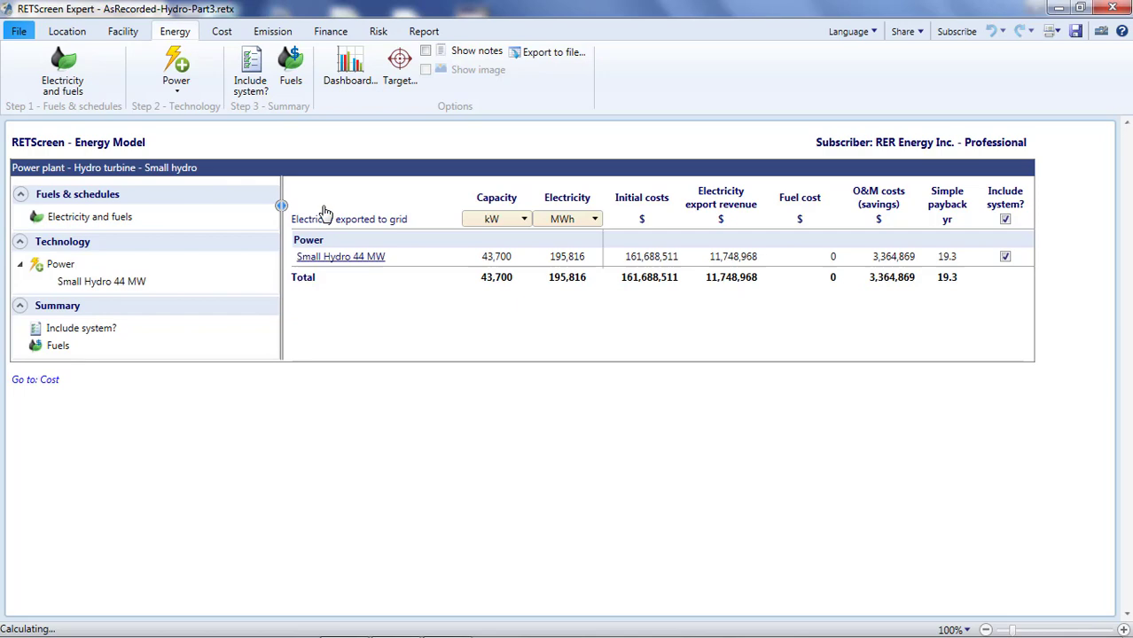
{"action": "scroll", "coordinate": [324, 213], "scroll_direction": "down", "scroll_amount": 15}
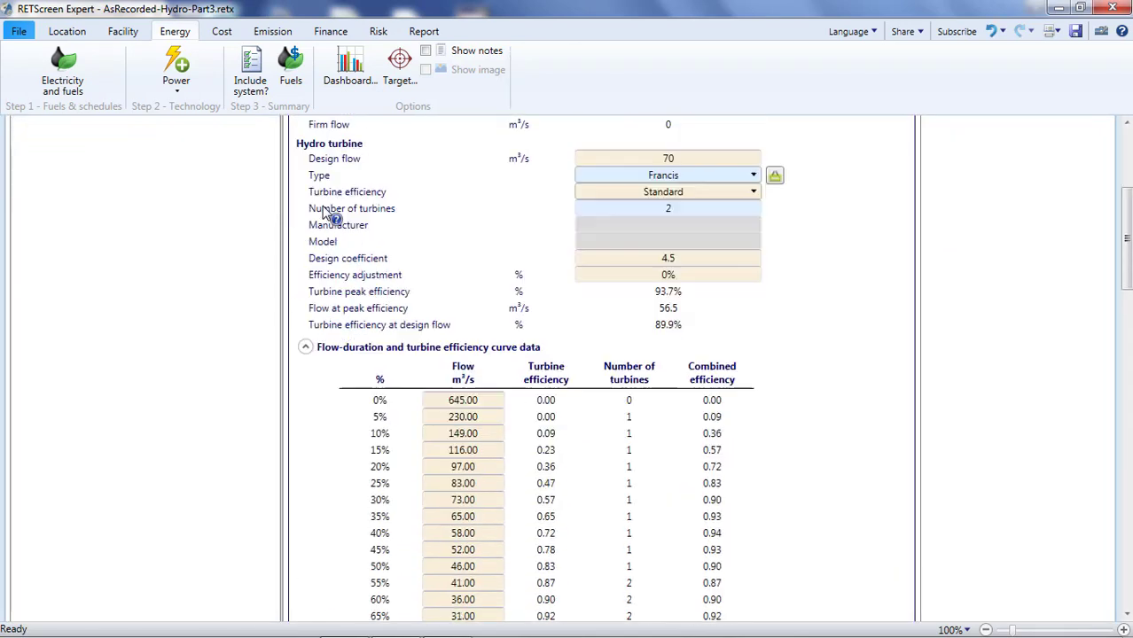
{"action": "scroll", "coordinate": [323, 213], "scroll_direction": "down", "scroll_amount": 15}
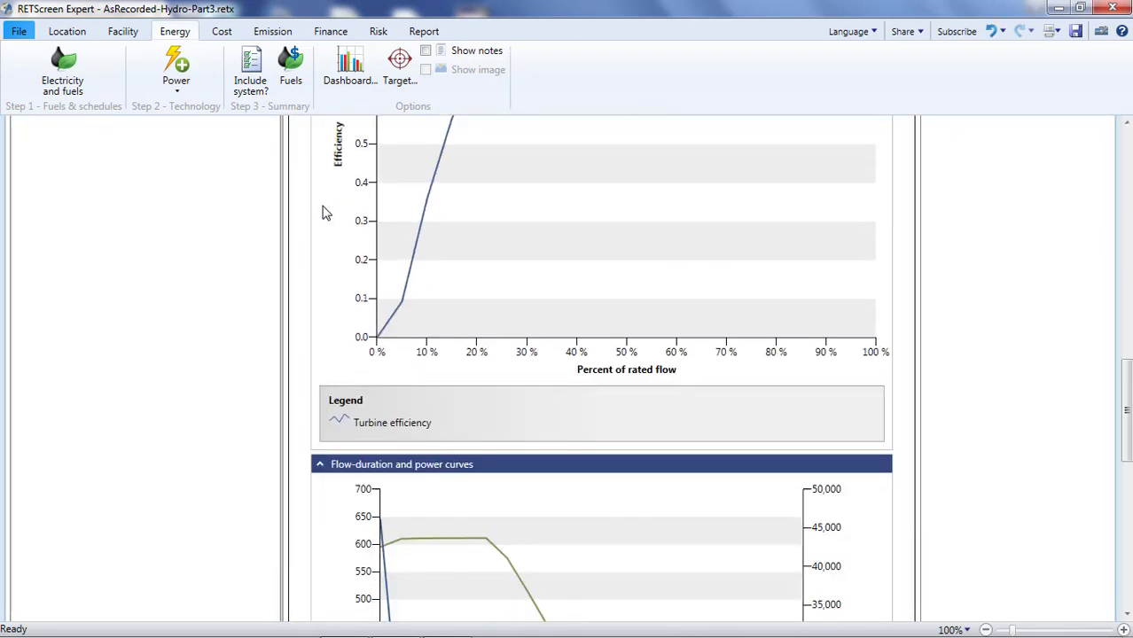
{"action": "scroll", "coordinate": [324, 212], "scroll_direction": "down", "scroll_amount": 8}
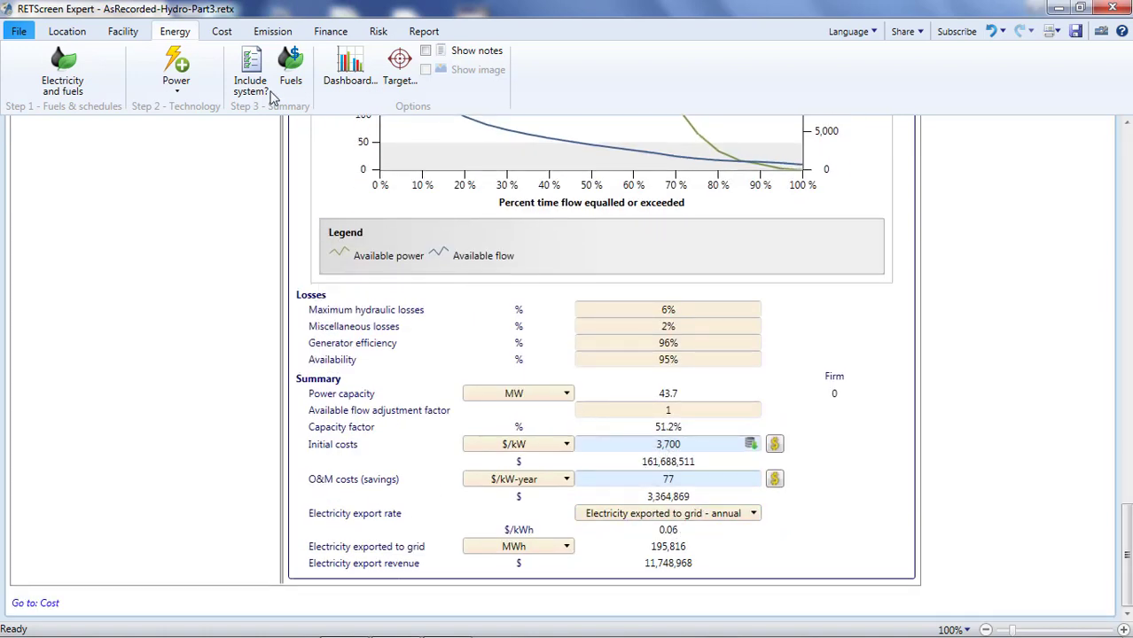
{"action": "left_click", "coordinate": [224, 35]}
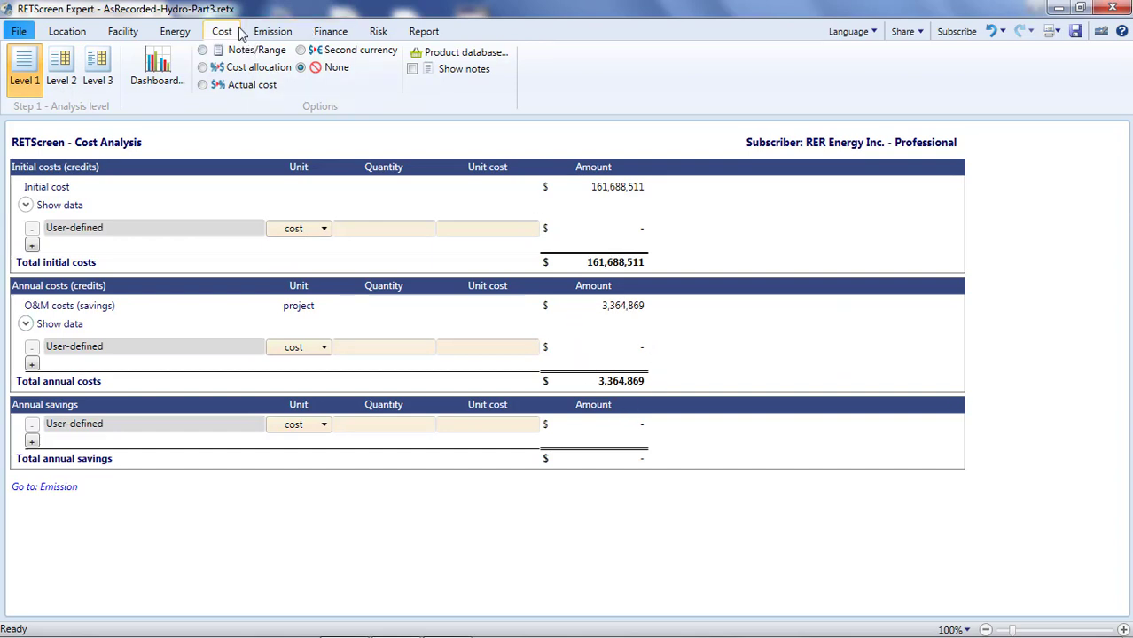
{"action": "left_click", "coordinate": [175, 31]}
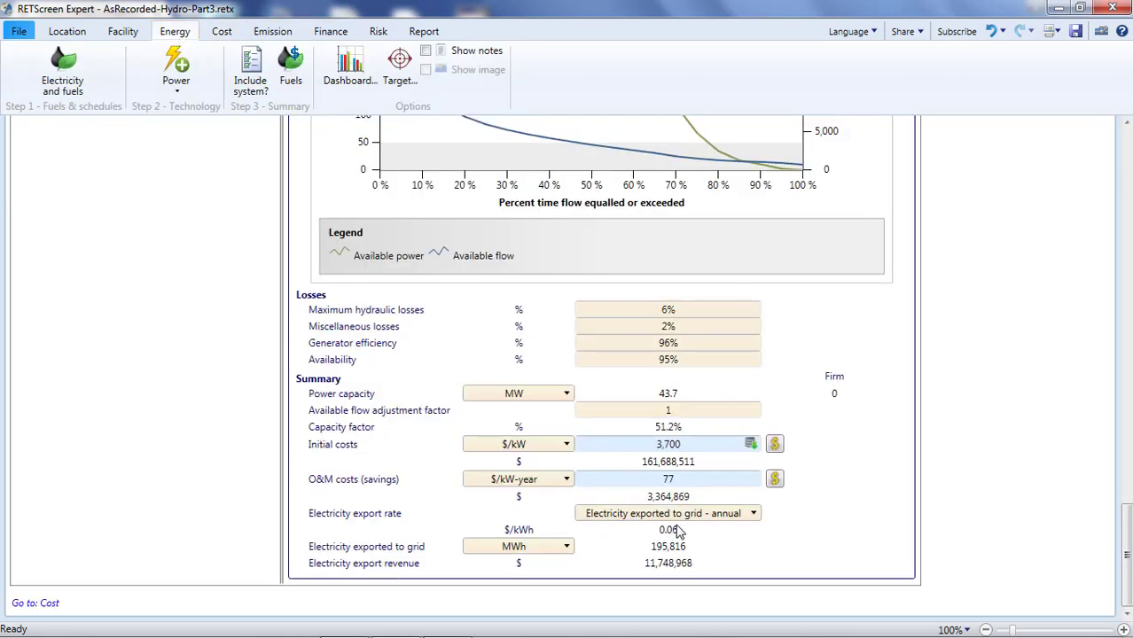
{"action": "left_click", "coordinate": [221, 32]}
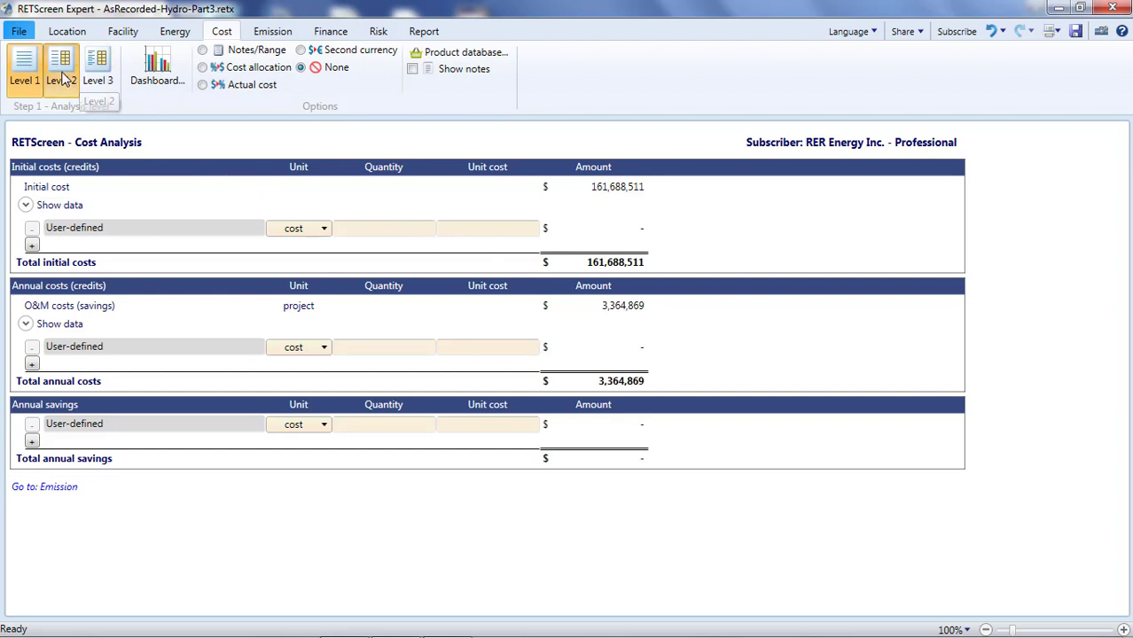
Switch the Cost Analysis to Level 2 and look through the itemized initial and annual cost sections
{"action": "left_click", "coordinate": [60, 80]}
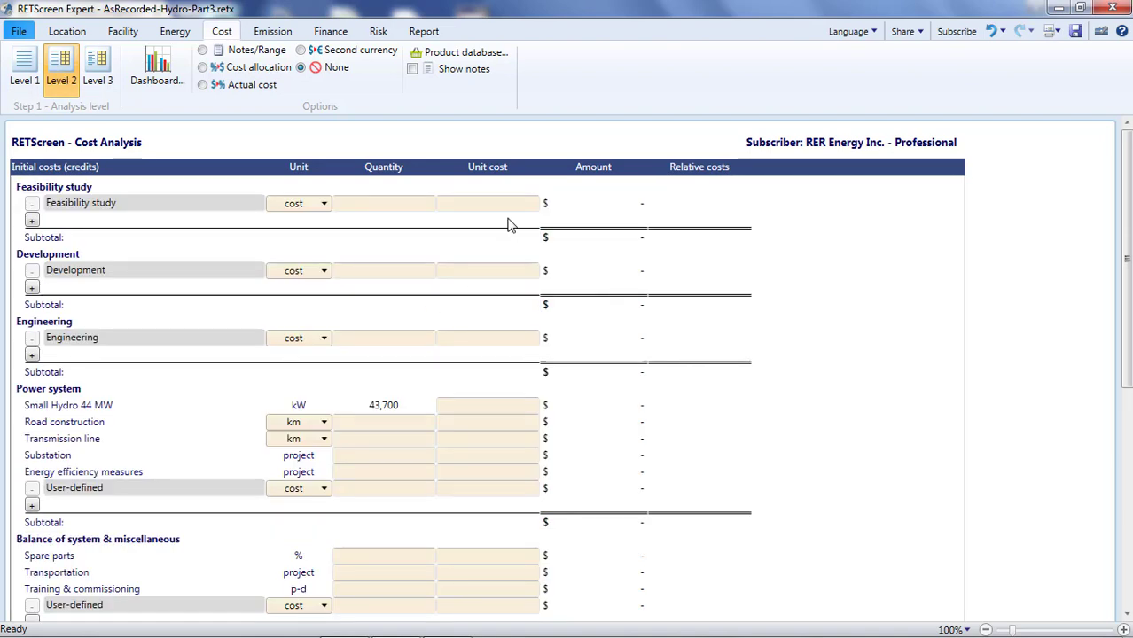
{"action": "scroll", "coordinate": [508, 240], "scroll_direction": "down", "scroll_amount": 6}
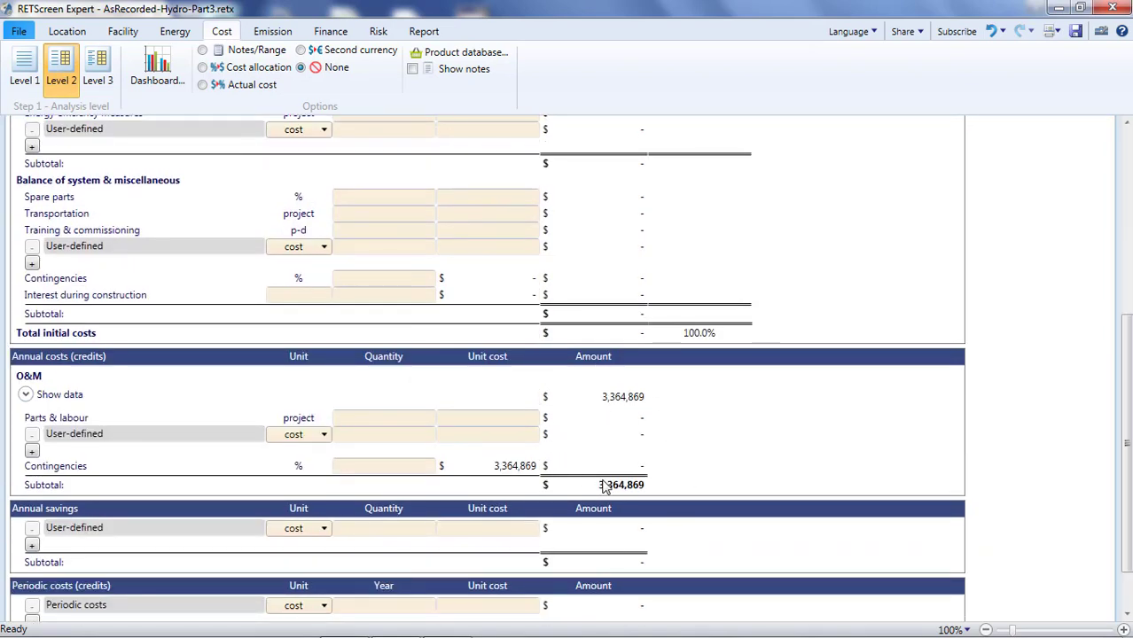
{"action": "scroll", "coordinate": [585, 337], "scroll_direction": "up", "scroll_amount": 3}
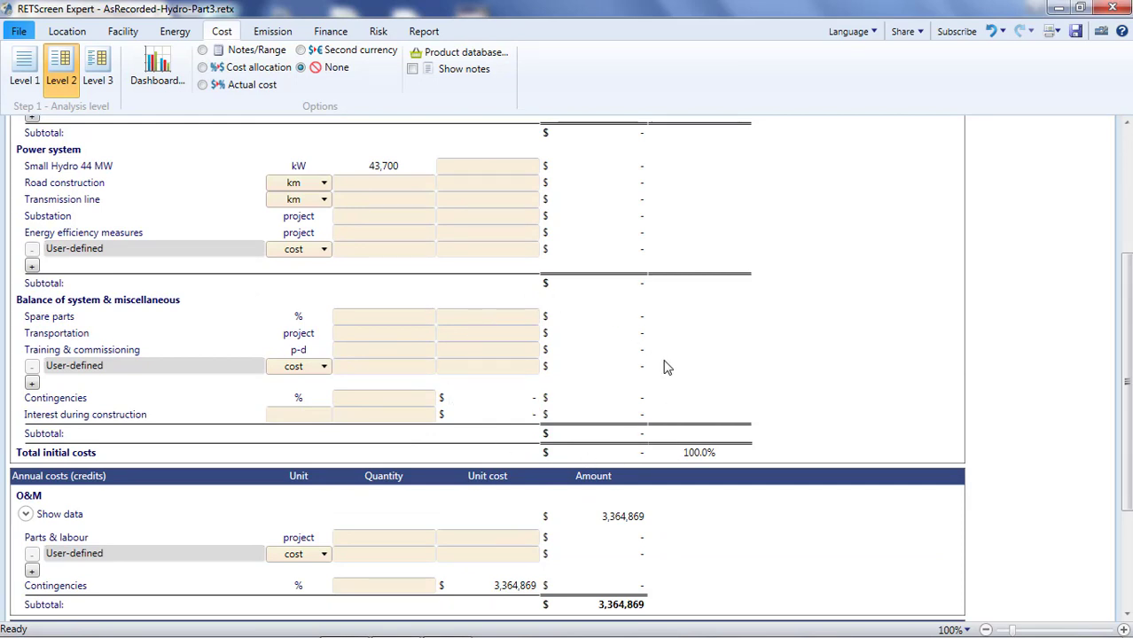
{"action": "scroll", "coordinate": [664, 370], "scroll_direction": "up", "scroll_amount": 3}
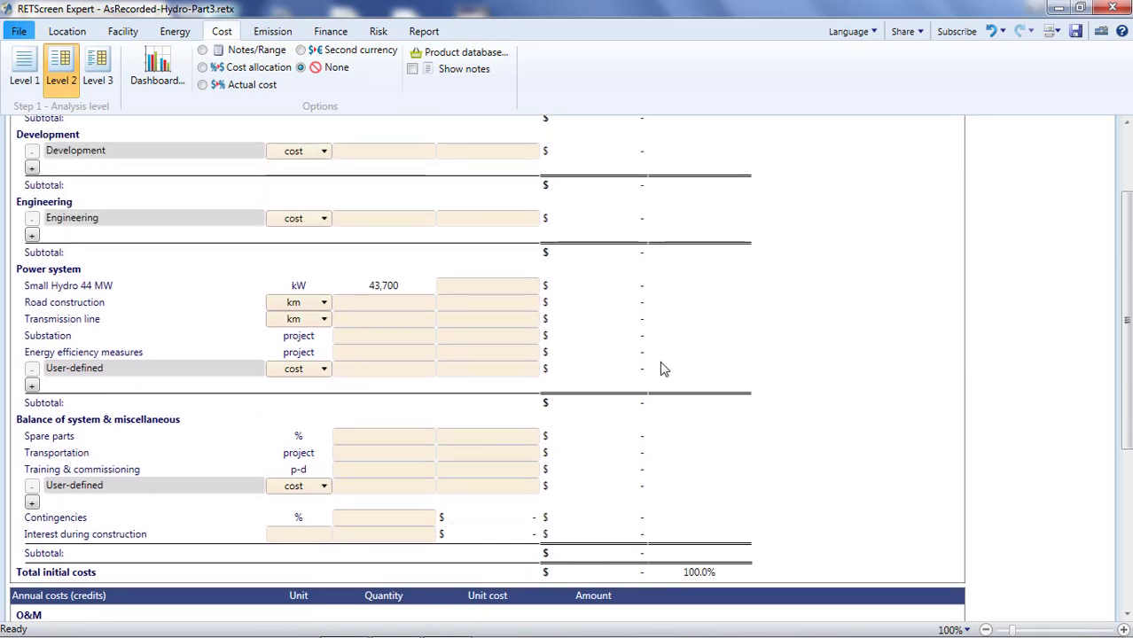
{"action": "scroll", "coordinate": [664, 370], "scroll_direction": "up", "scroll_amount": 3}
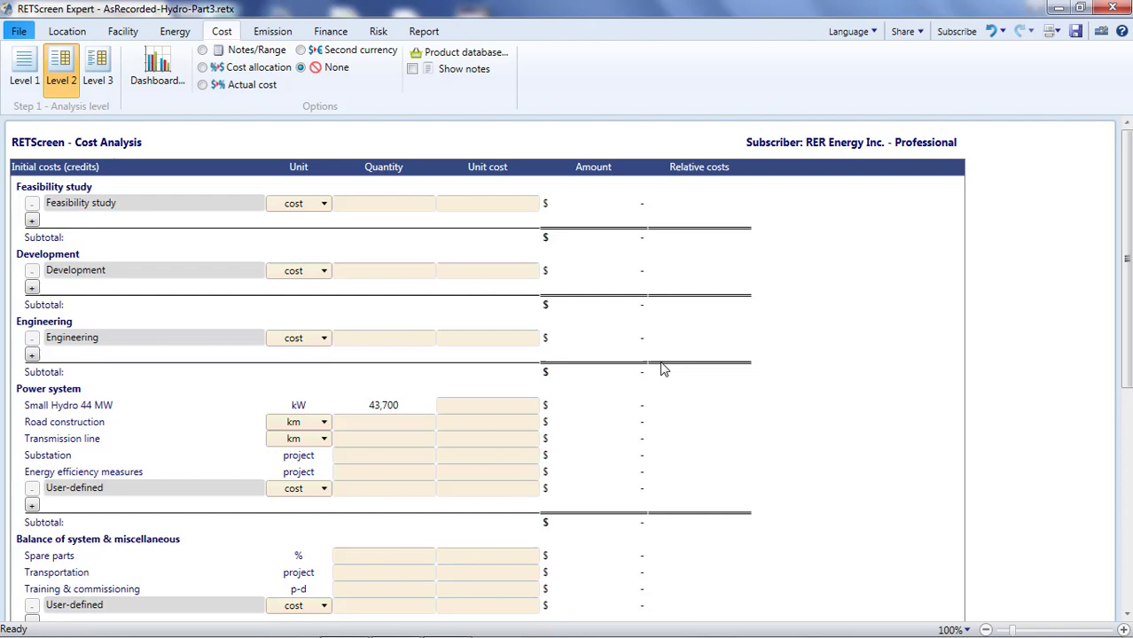
{"action": "scroll", "coordinate": [509, 277], "scroll_direction": "down", "scroll_amount": 2}
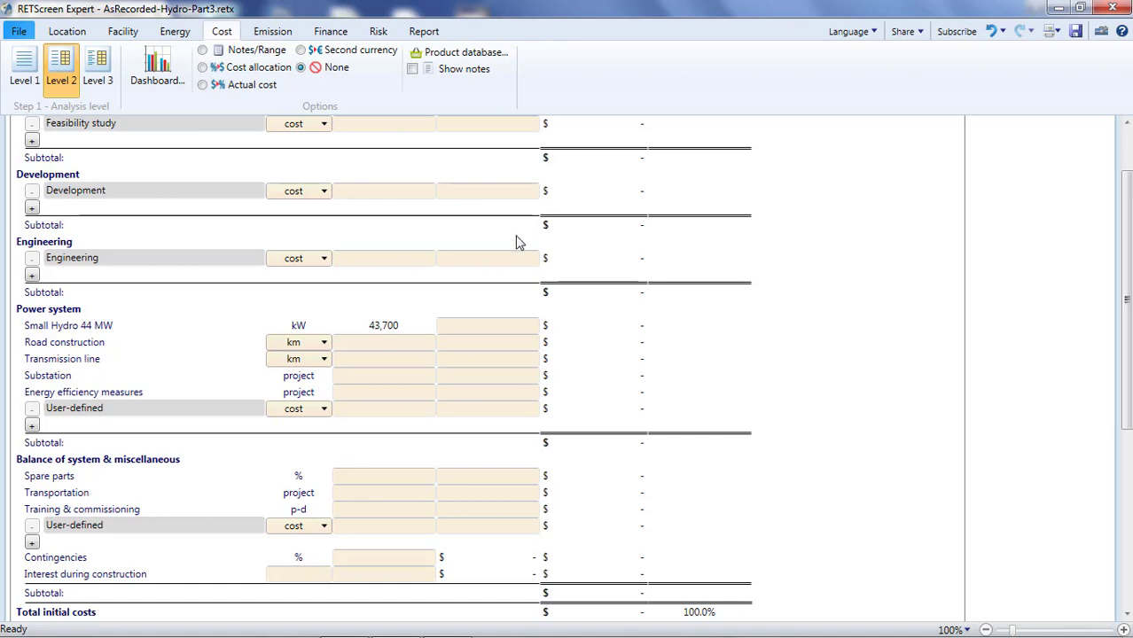
{"action": "scroll", "coordinate": [523, 247], "scroll_direction": "down", "scroll_amount": 1}
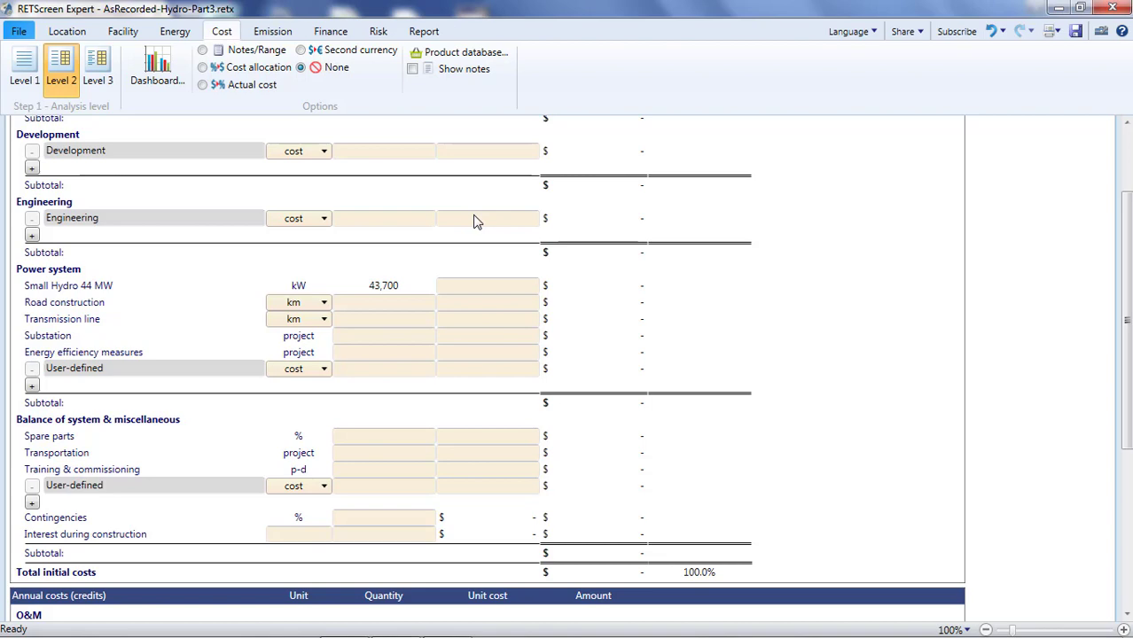
Switch to Level 3 and add the Hydro civil works cost group under Balance of system
{"action": "left_click", "coordinate": [94, 71]}
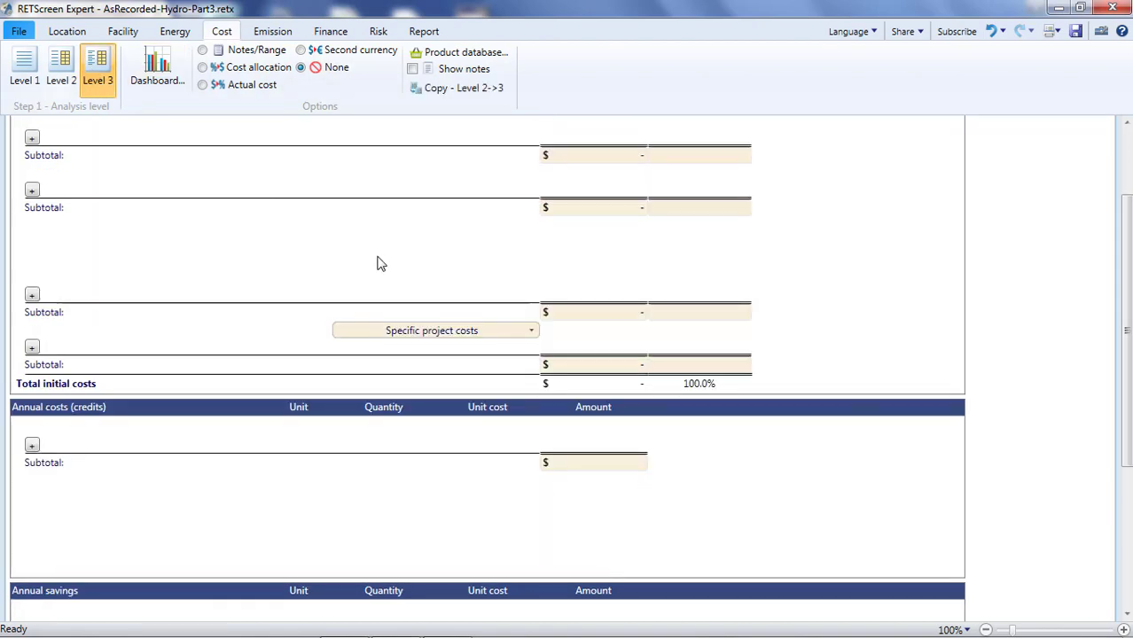
{"action": "scroll", "coordinate": [397, 267], "scroll_direction": "down", "scroll_amount": 10}
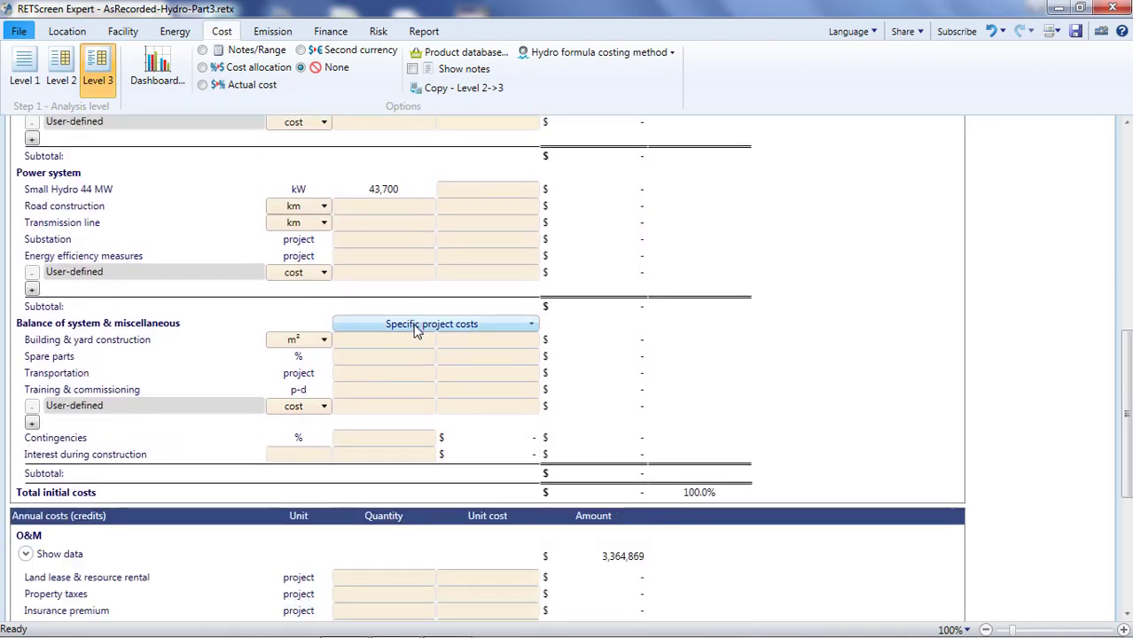
{"action": "left_click", "coordinate": [414, 326]}
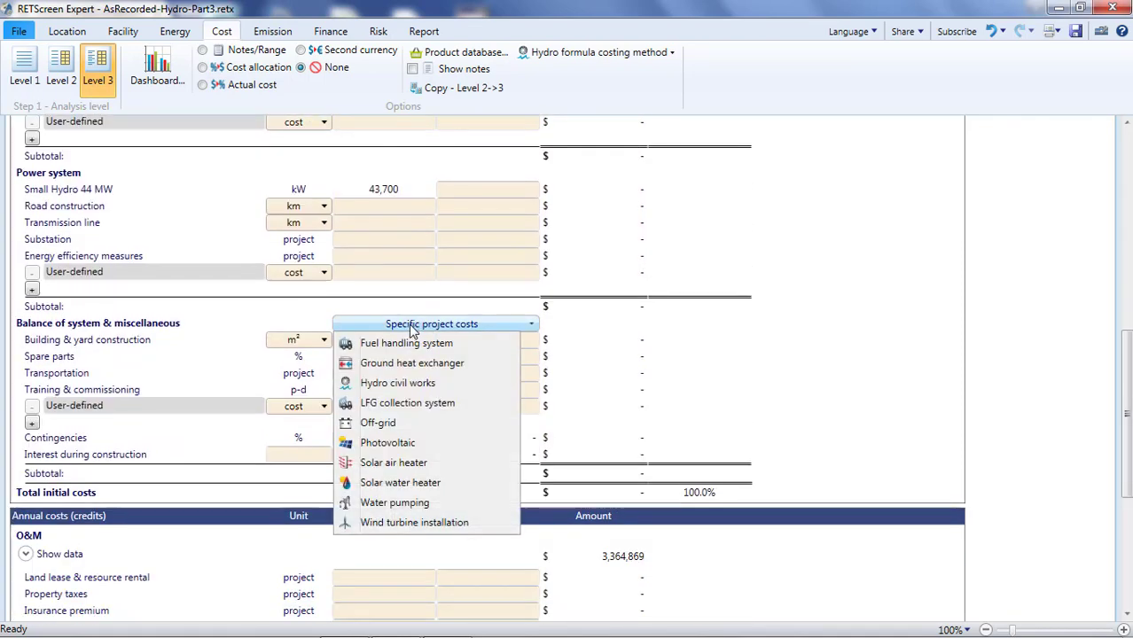
{"action": "left_click", "coordinate": [395, 384]}
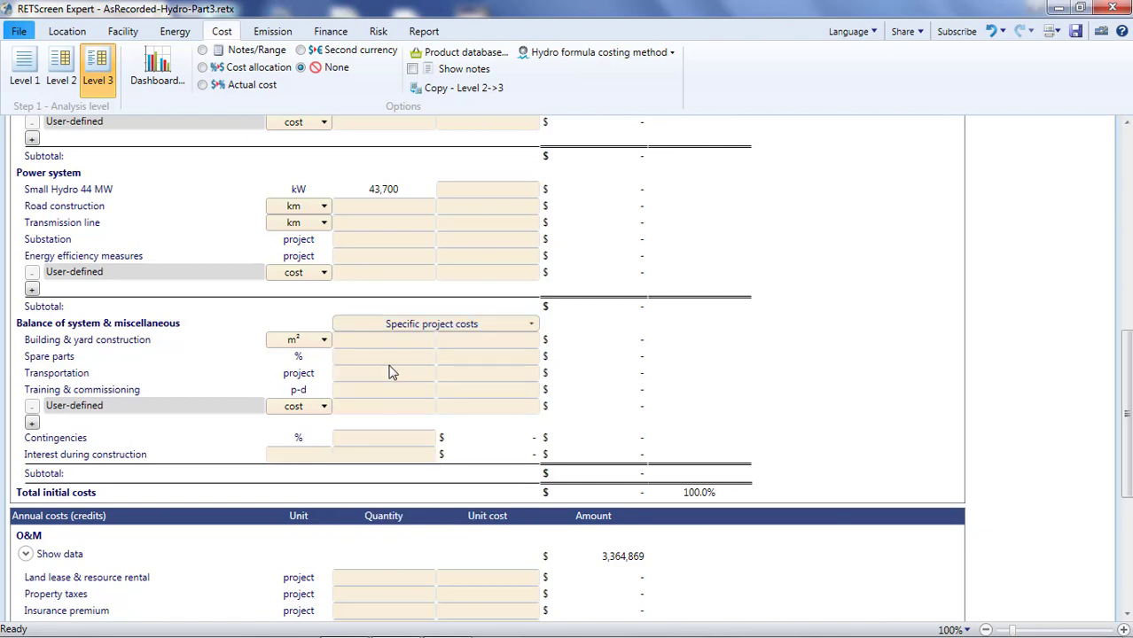
{"action": "scroll", "coordinate": [395, 370], "scroll_direction": "down", "scroll_amount": 3}
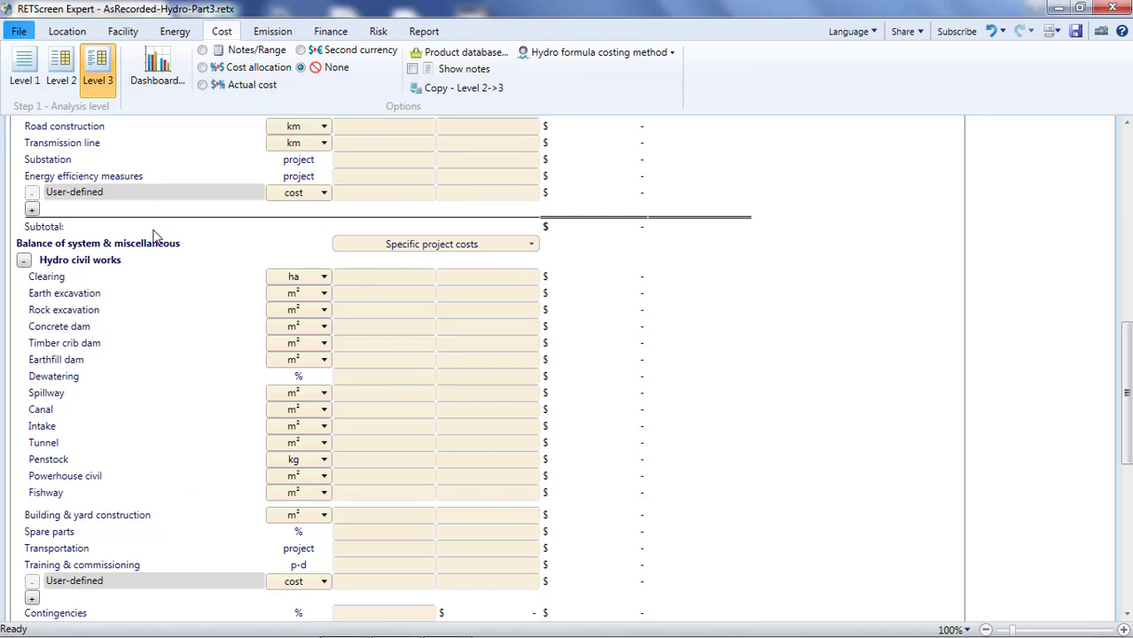
{"action": "left_click", "coordinate": [63, 280]}
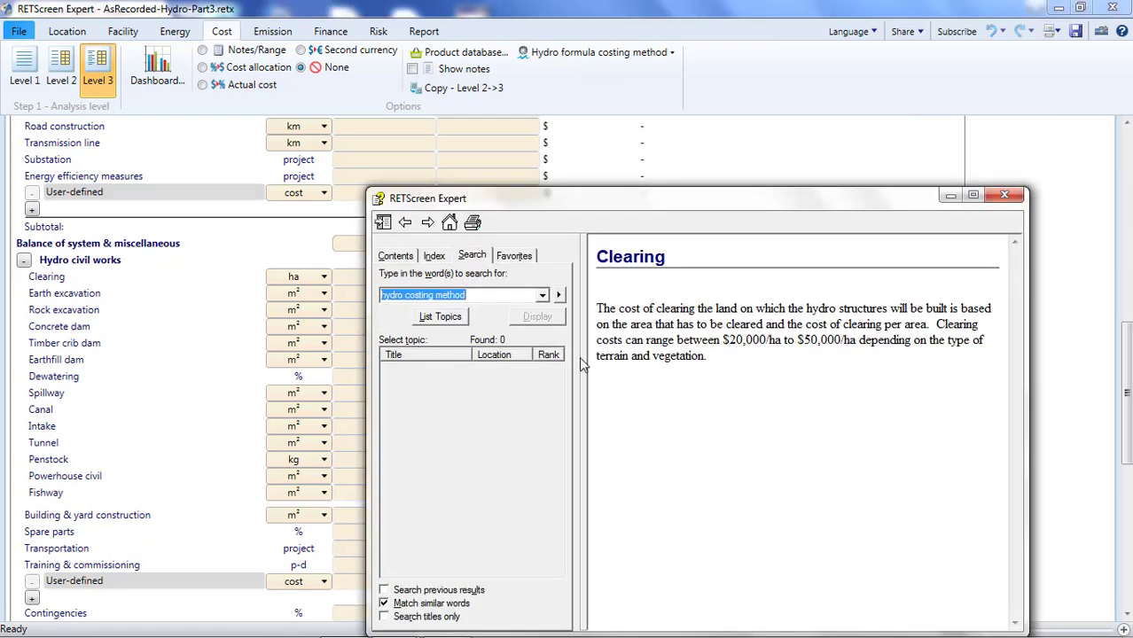
{"action": "left_click_drag", "start_coordinate": [723, 340], "coordinate": [857, 341]}
{"action": "left_click", "coordinate": [795, 405]}
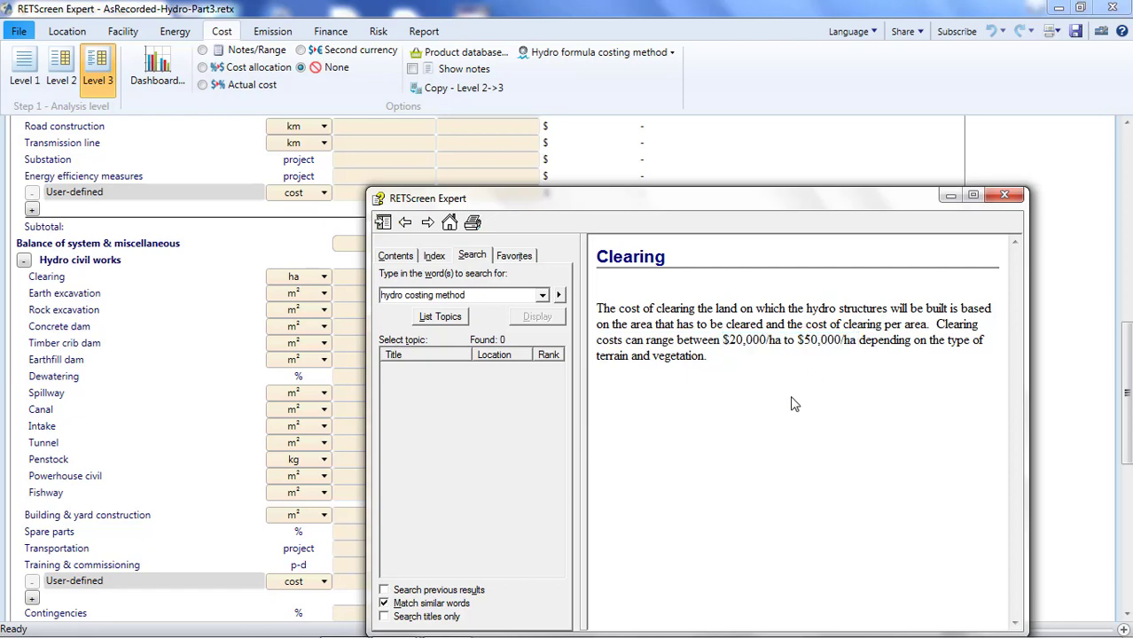
{"action": "left_click", "coordinate": [1005, 195]}
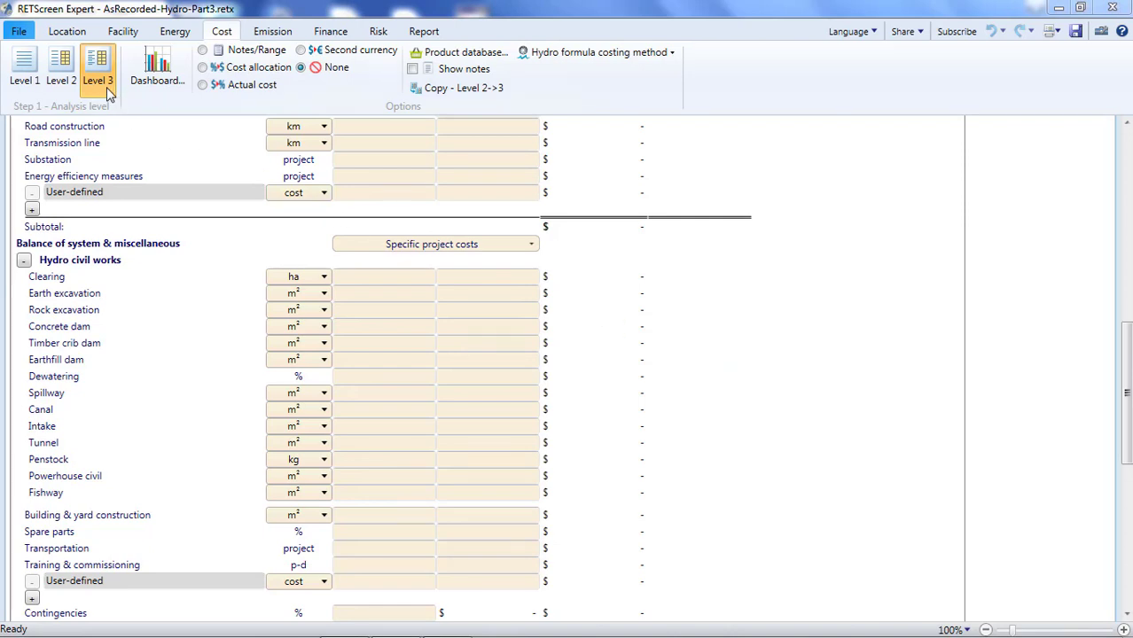
Create a new Hydro formula costing method for Small Hydro 44 MW and look over its form
{"action": "left_click", "coordinate": [620, 55]}
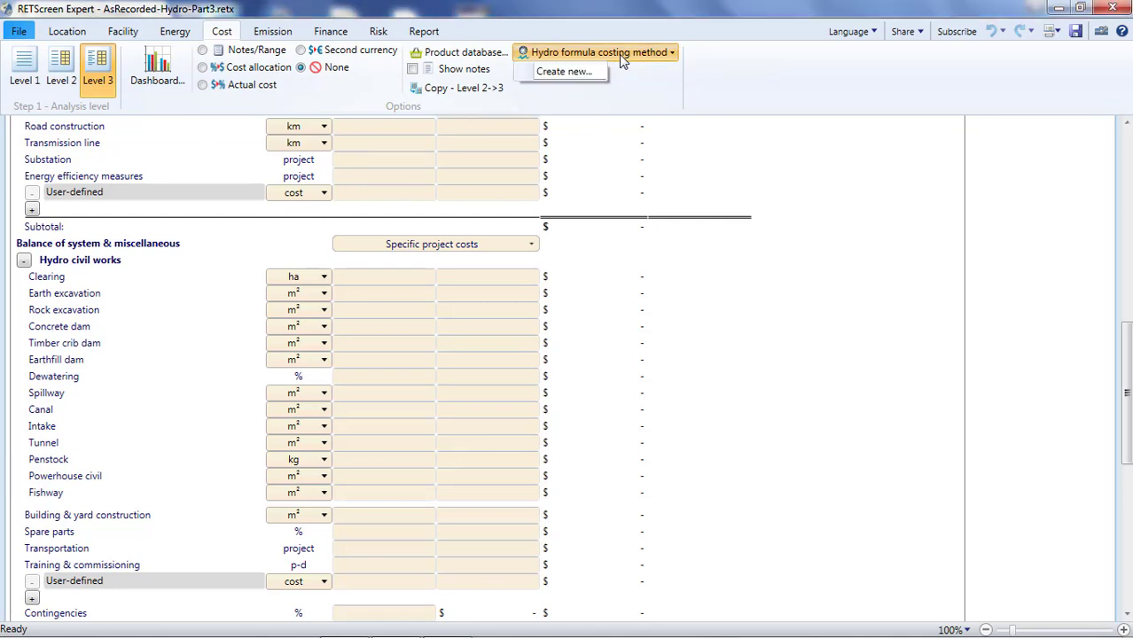
{"action": "left_click", "coordinate": [575, 71]}
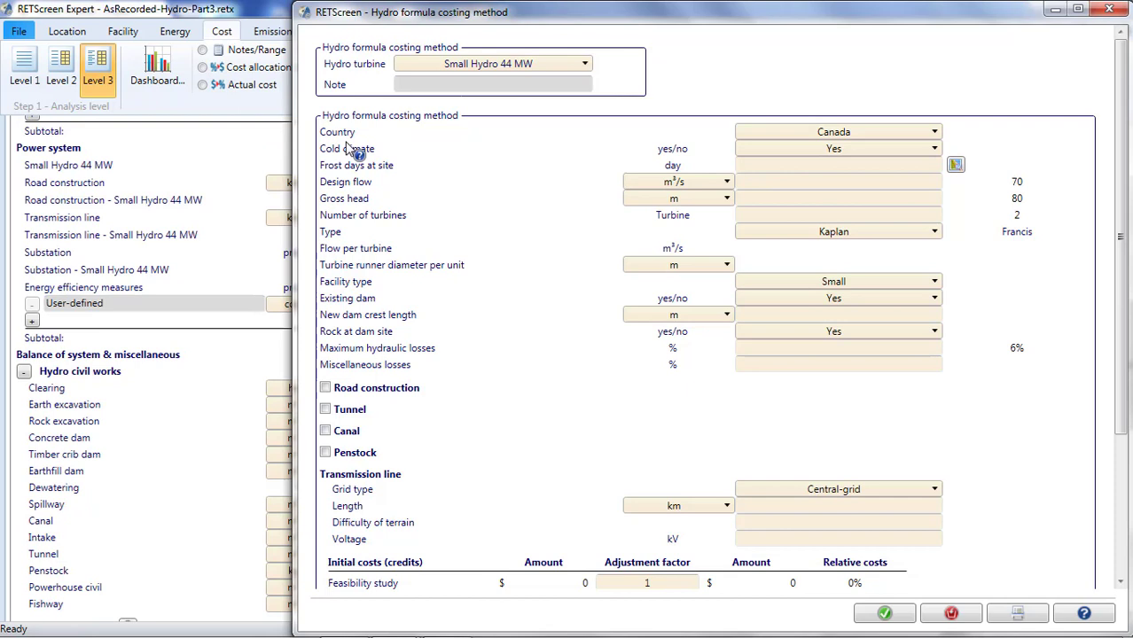
{"action": "scroll", "coordinate": [400, 494], "scroll_direction": "down", "scroll_amount": 5}
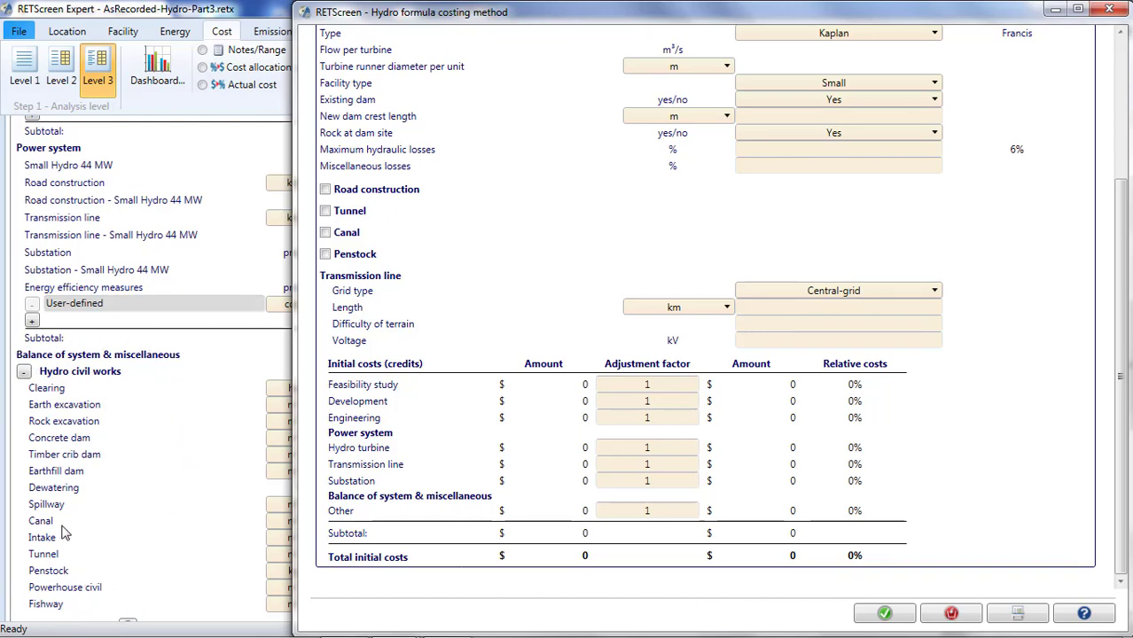
{"action": "scroll", "coordinate": [509, 443], "scroll_direction": "up", "scroll_amount": 3}
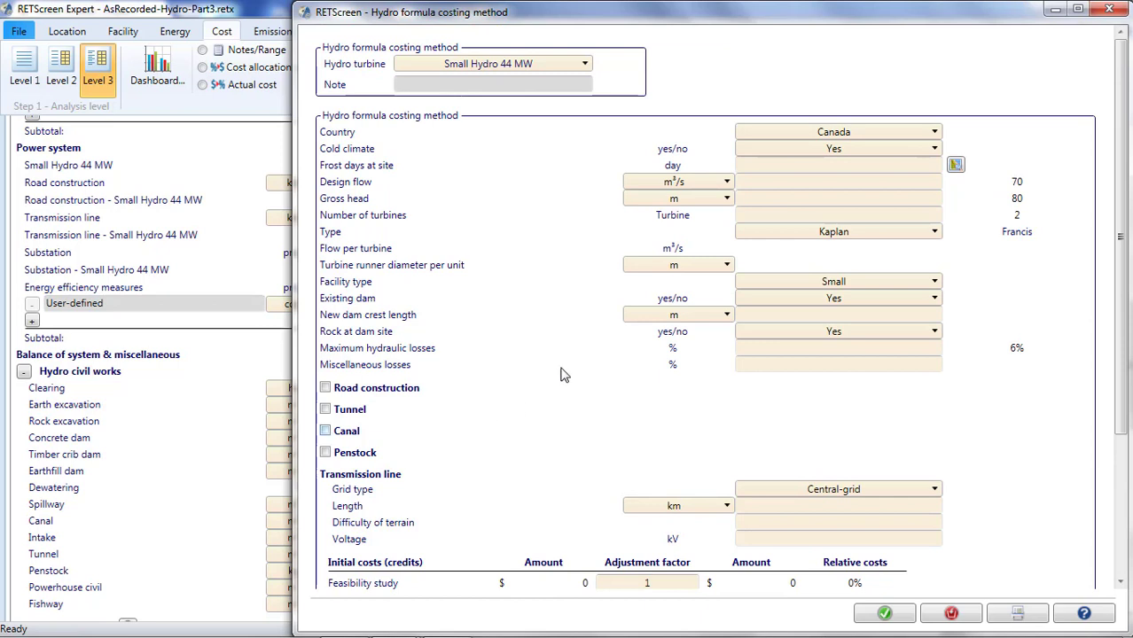
Keep Canada as the country and Cold climate at Yes, then open the Cold climate help topic
{"action": "left_click", "coordinate": [935, 133]}
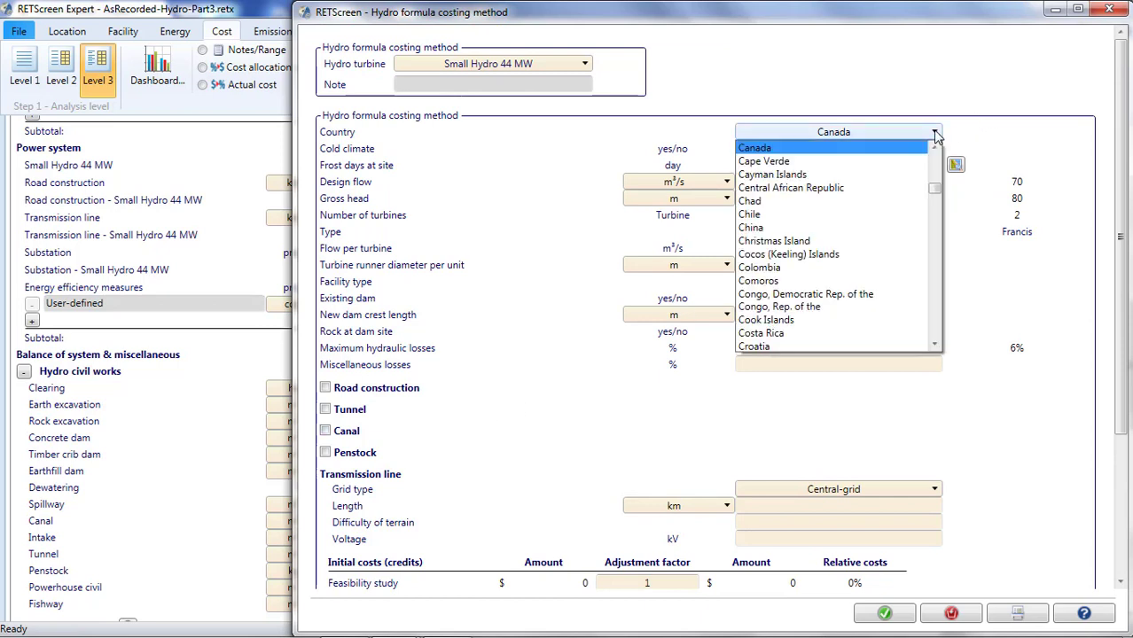
{"action": "left_click", "coordinate": [937, 135]}
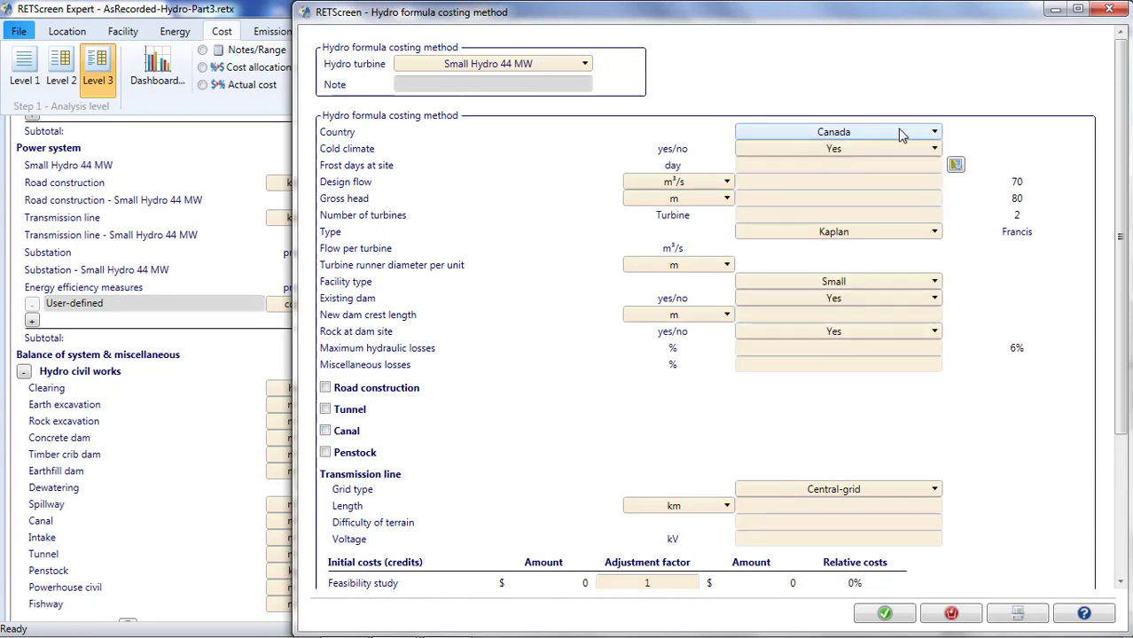
{"action": "left_click", "coordinate": [798, 153]}
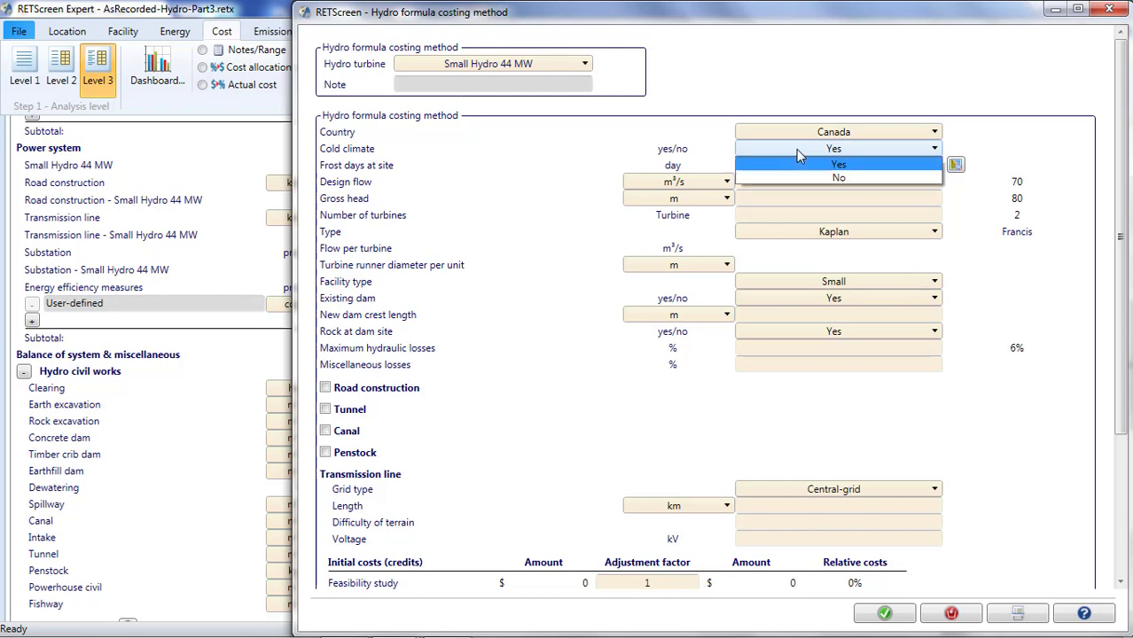
{"action": "left_click", "coordinate": [855, 152]}
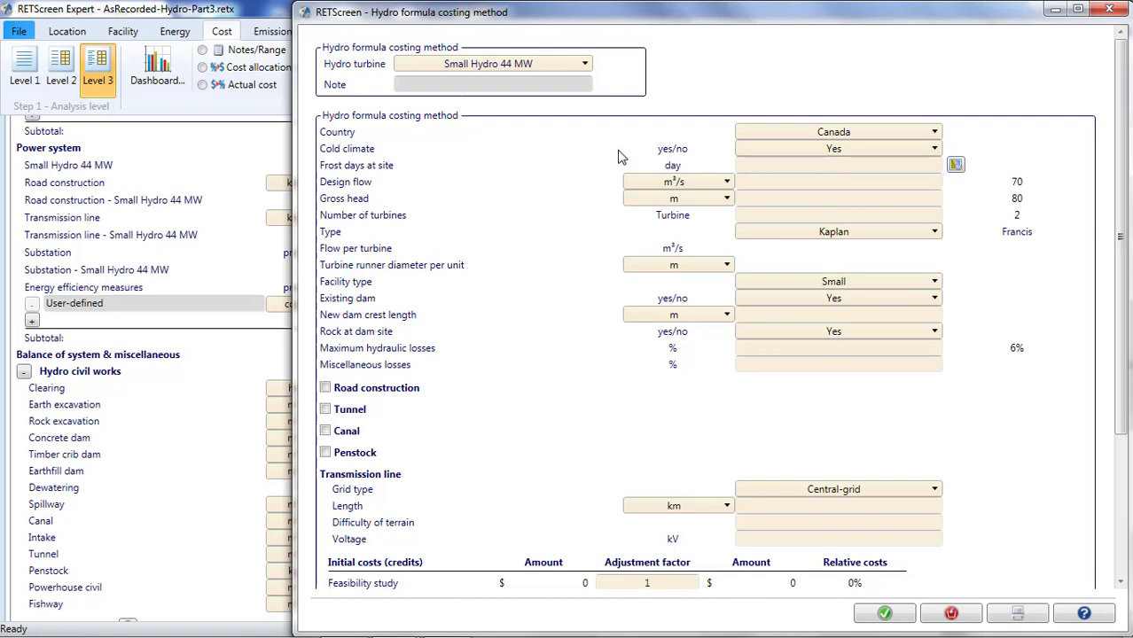
{"action": "left_click", "coordinate": [360, 152]}
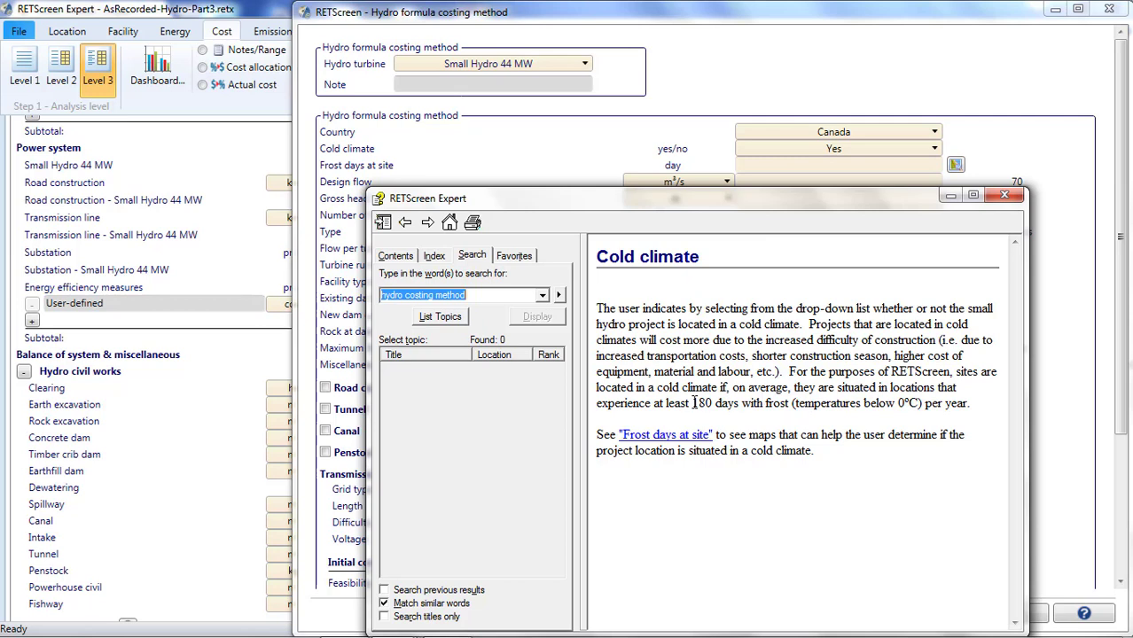
Highlight the 180 frost-days cold-climate threshold in the help, then close it
{"action": "left_click_drag", "start_coordinate": [694, 403], "coordinate": [922, 402]}
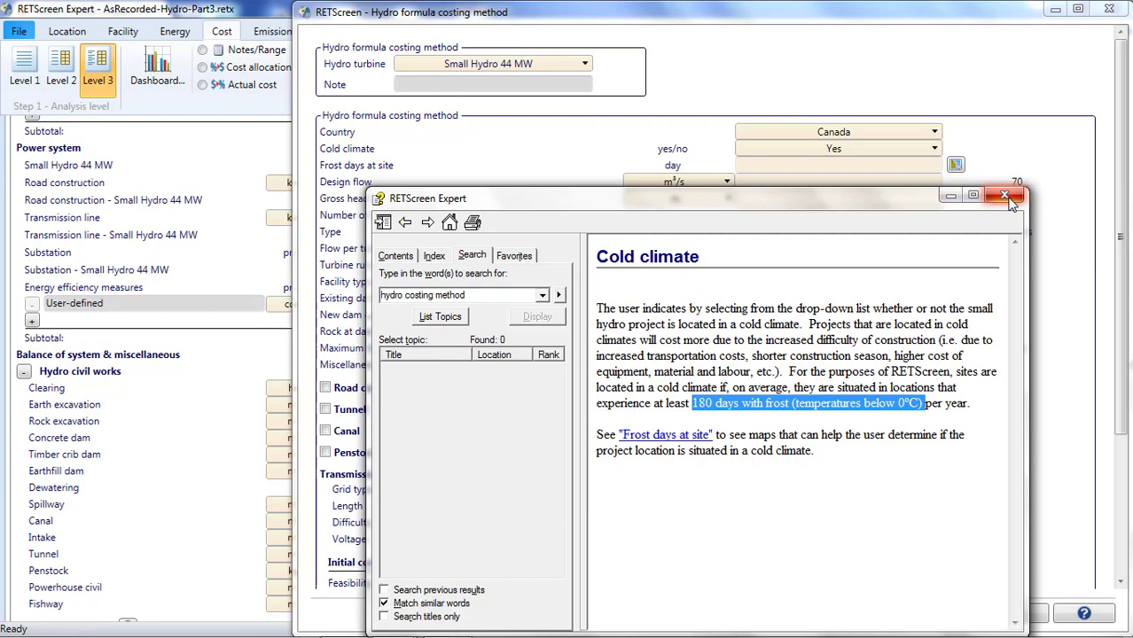
{"action": "left_click", "coordinate": [1005, 196]}
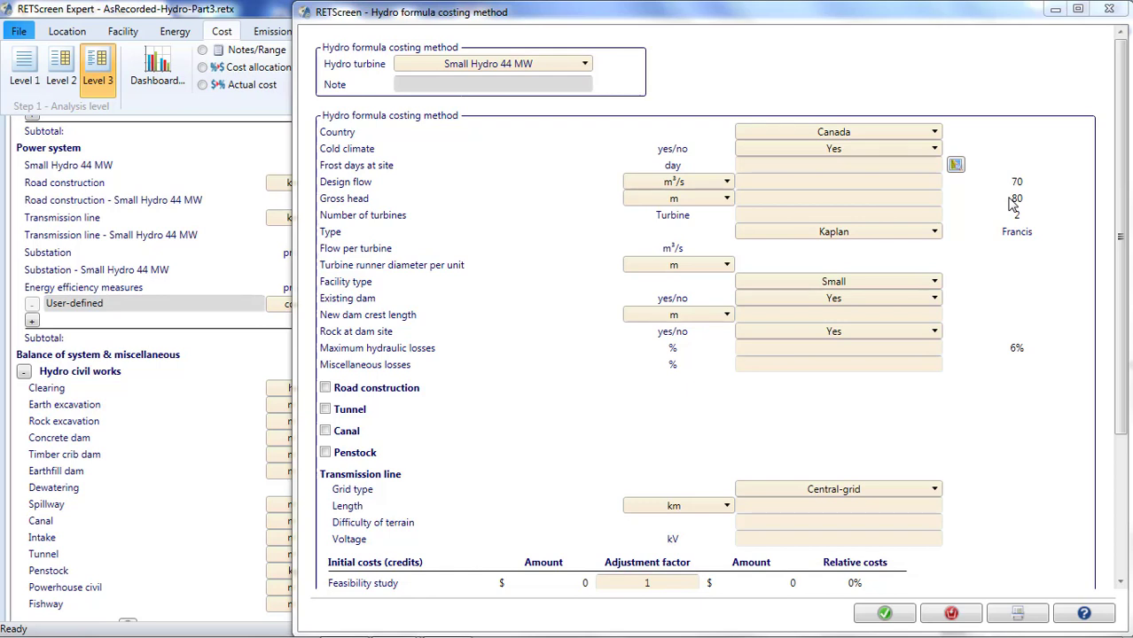
{"action": "left_click", "coordinate": [935, 149]}
{"action": "left_click", "coordinate": [922, 177]}
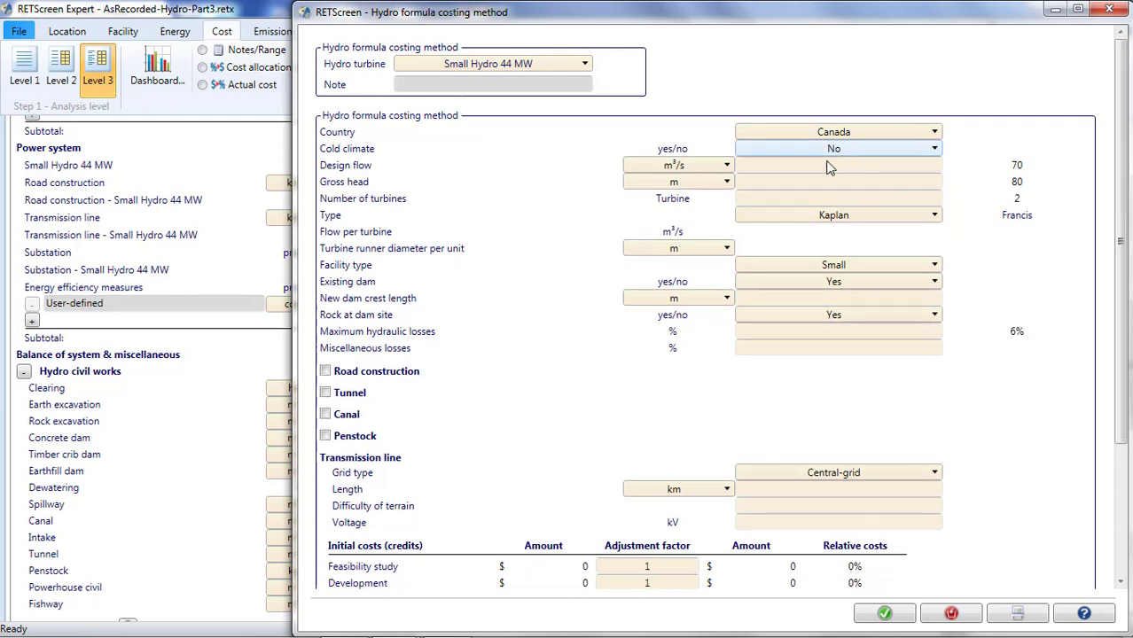
{"action": "left_click", "coordinate": [910, 153]}
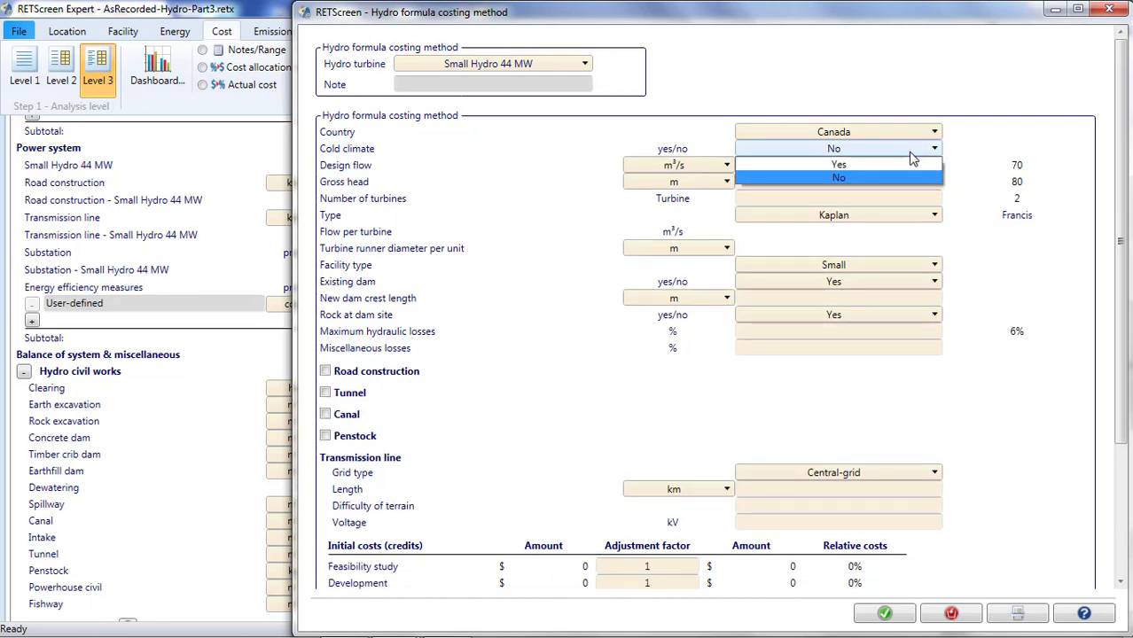
{"action": "left_click", "coordinate": [909, 167]}
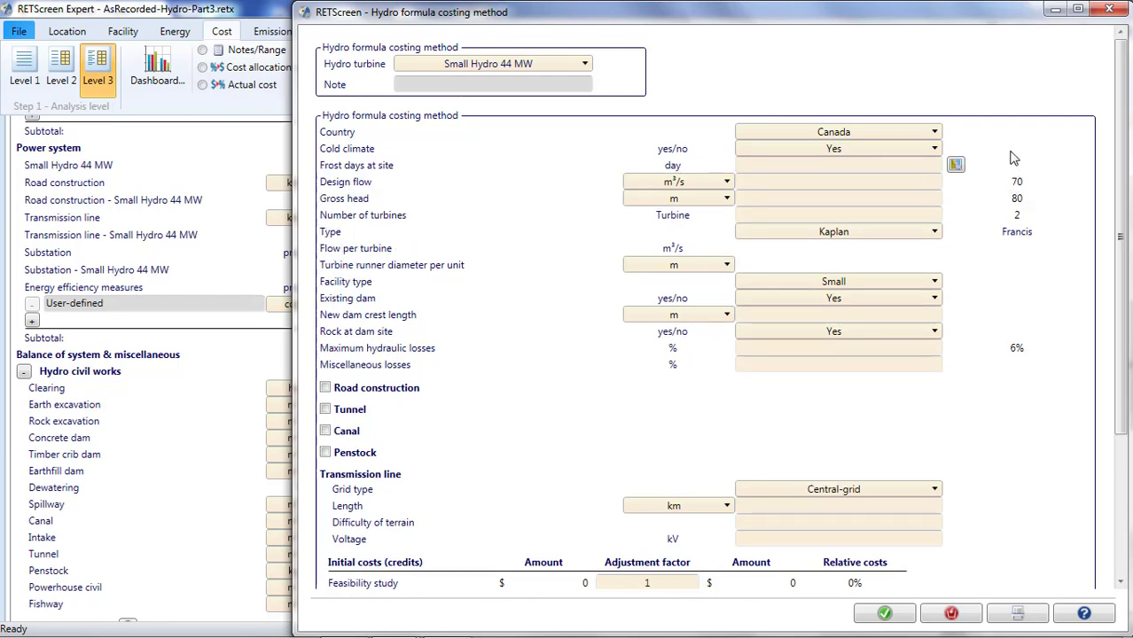
Check the Canada frost-days map legend, close the map, and switch to the NASA POWER site in Chrome
{"action": "left_click", "coordinate": [956, 167]}
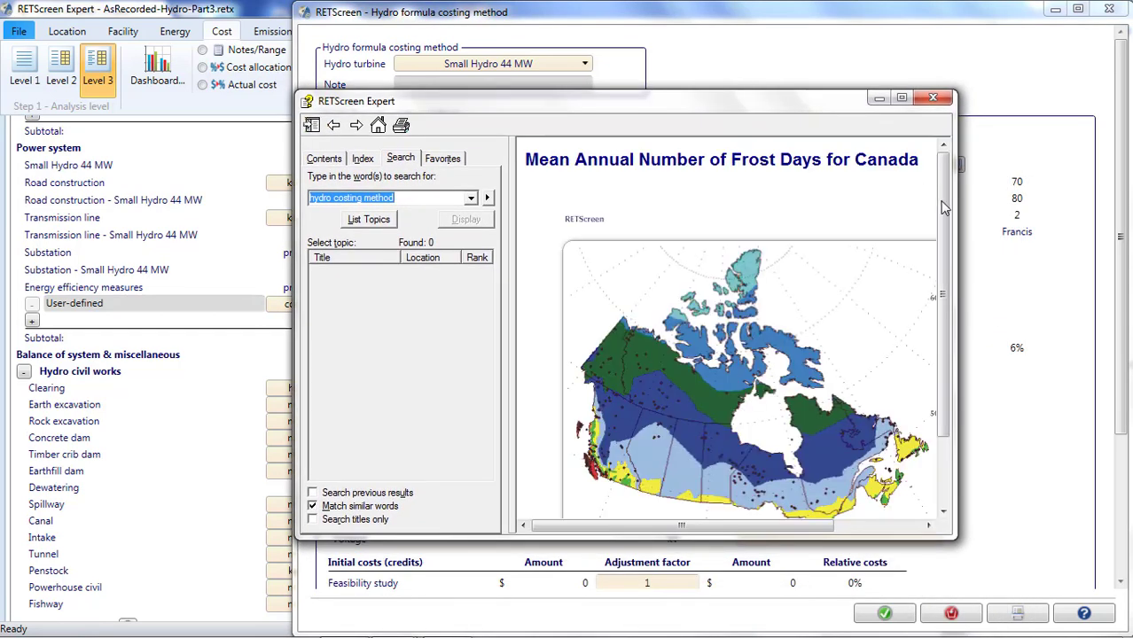
{"action": "left_click_drag", "start_coordinate": [946, 206], "coordinate": [945, 275]}
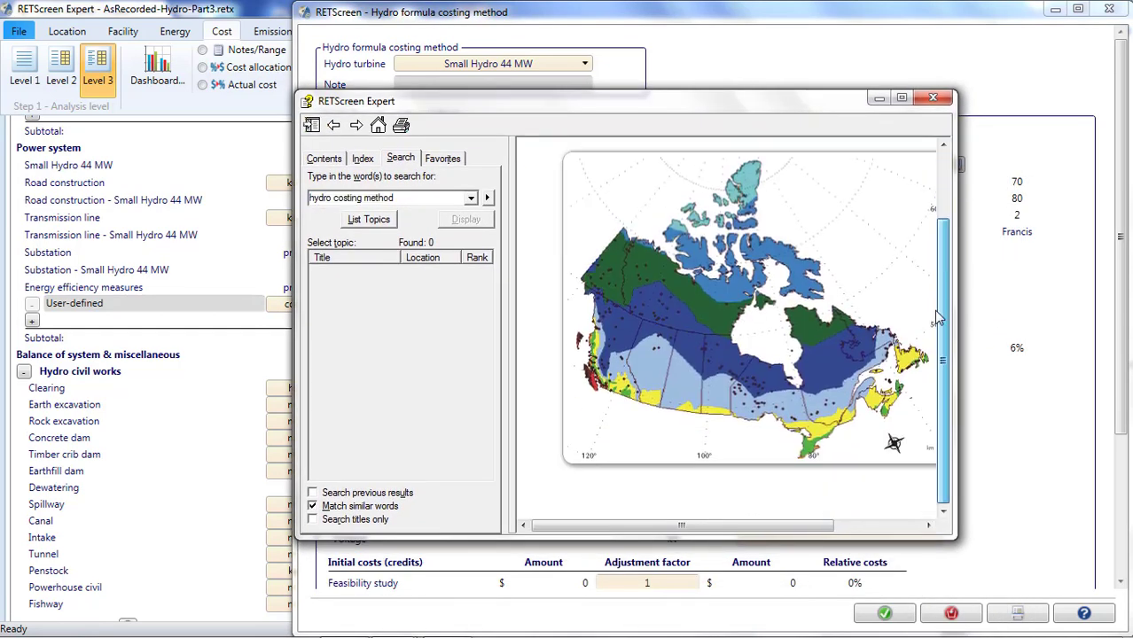
{"action": "left_click_drag", "start_coordinate": [753, 526], "coordinate": [847, 538]}
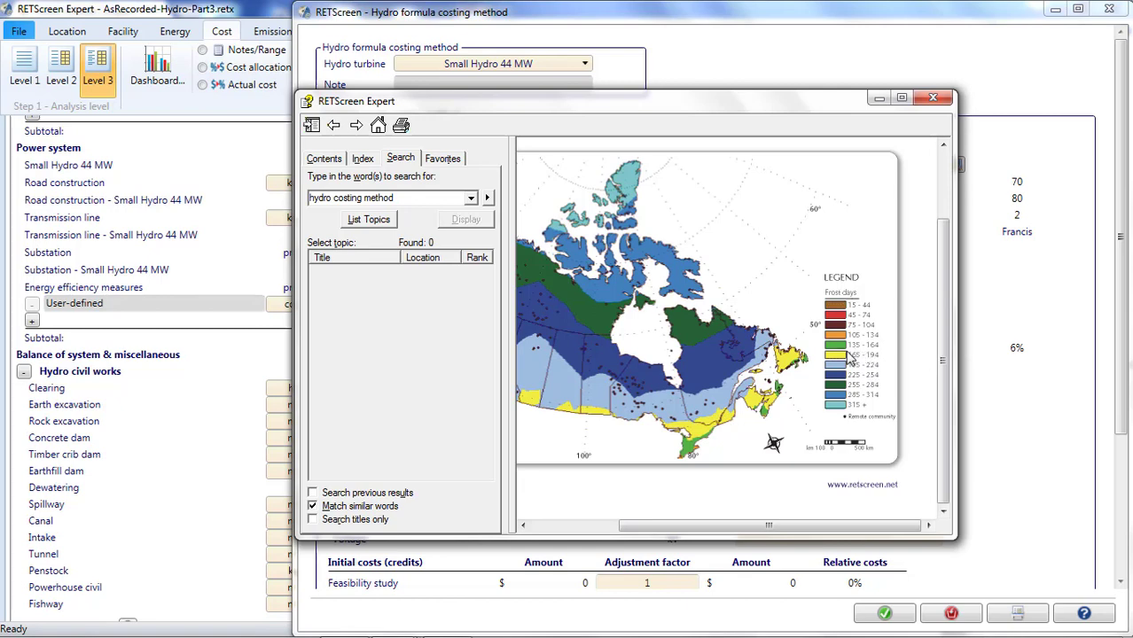
{"action": "left_click", "coordinate": [933, 99]}
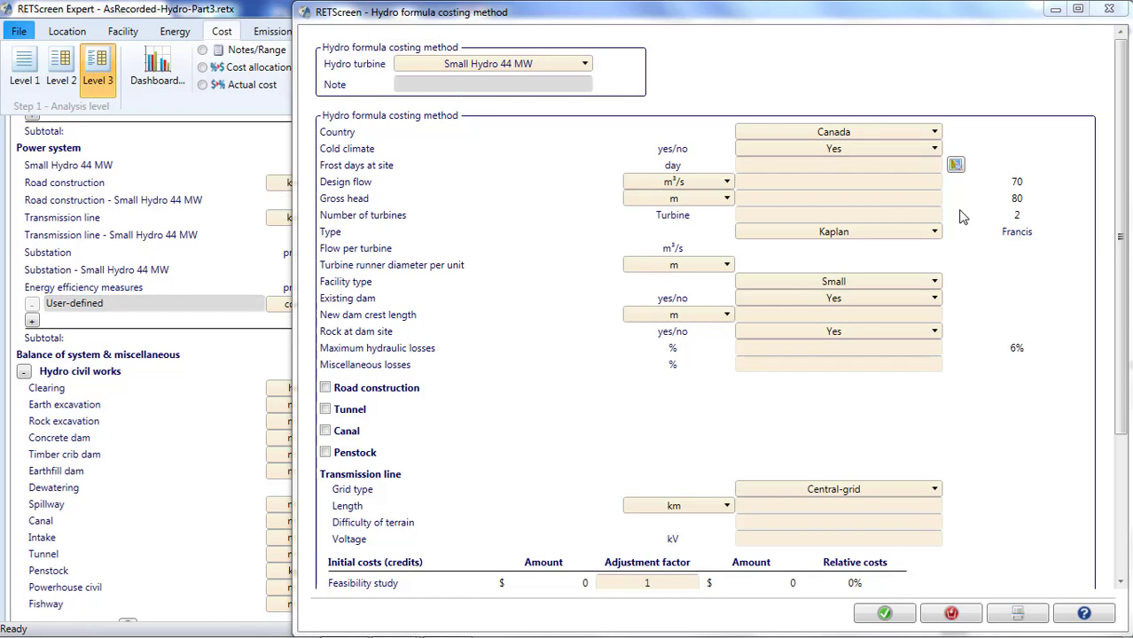
{"action": "key", "text": "alt+Tab"}
{"action": "key", "text": "alt+Tab"}
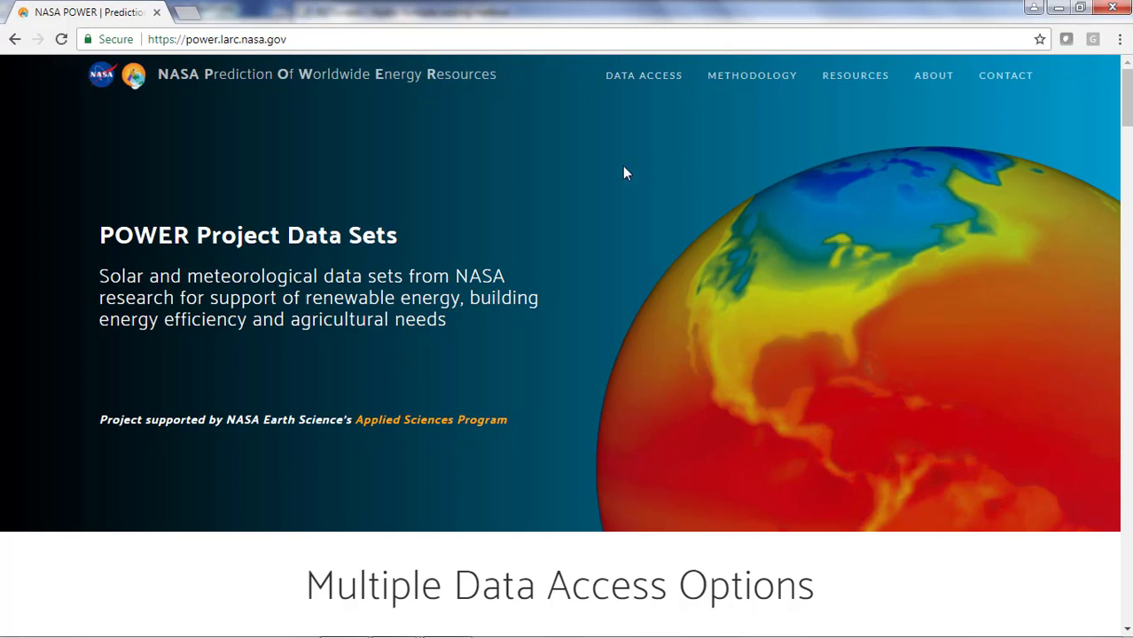
Open the POWER Data Access Viewer and dismiss its welcome message
{"action": "scroll", "coordinate": [624, 173], "scroll_direction": "down", "scroll_amount": 5}
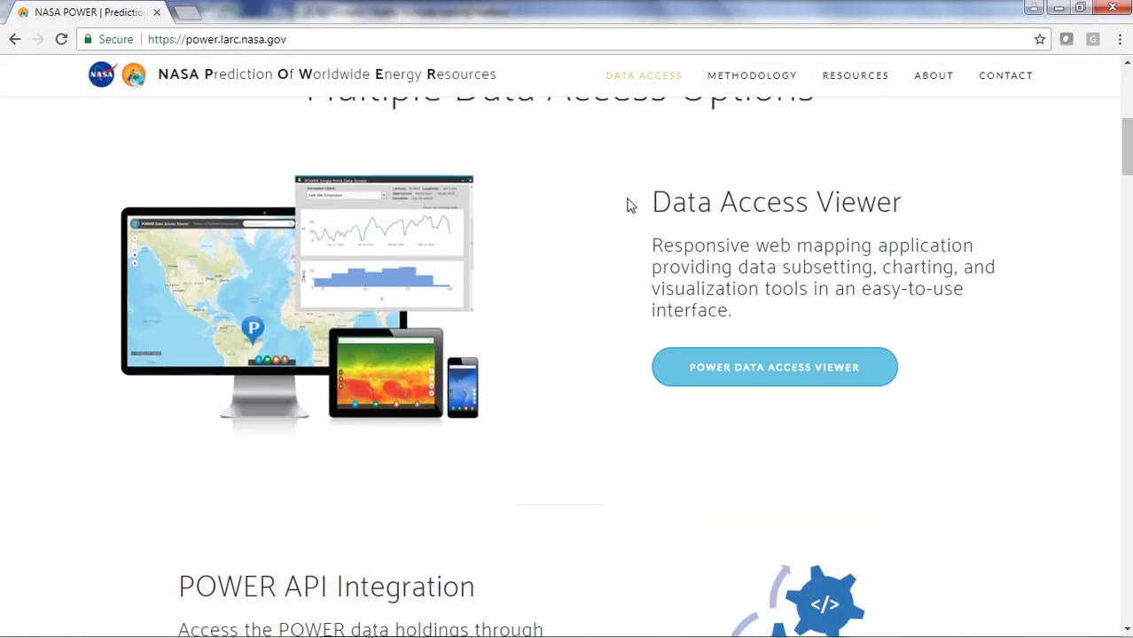
{"action": "left_click", "coordinate": [717, 381]}
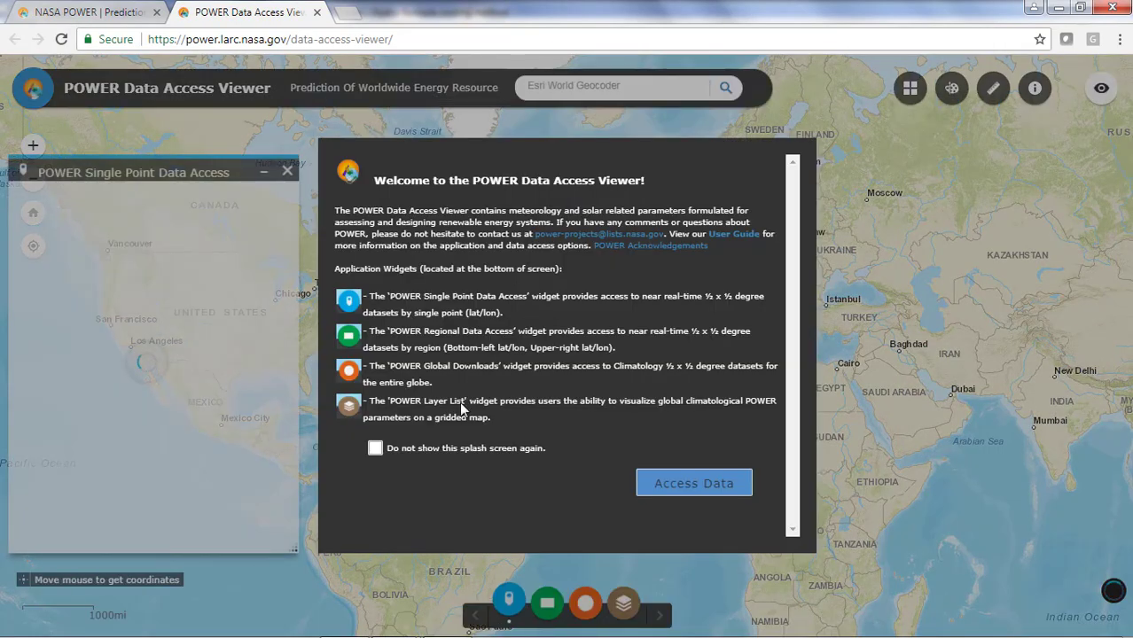
{"action": "left_click", "coordinate": [667, 483]}
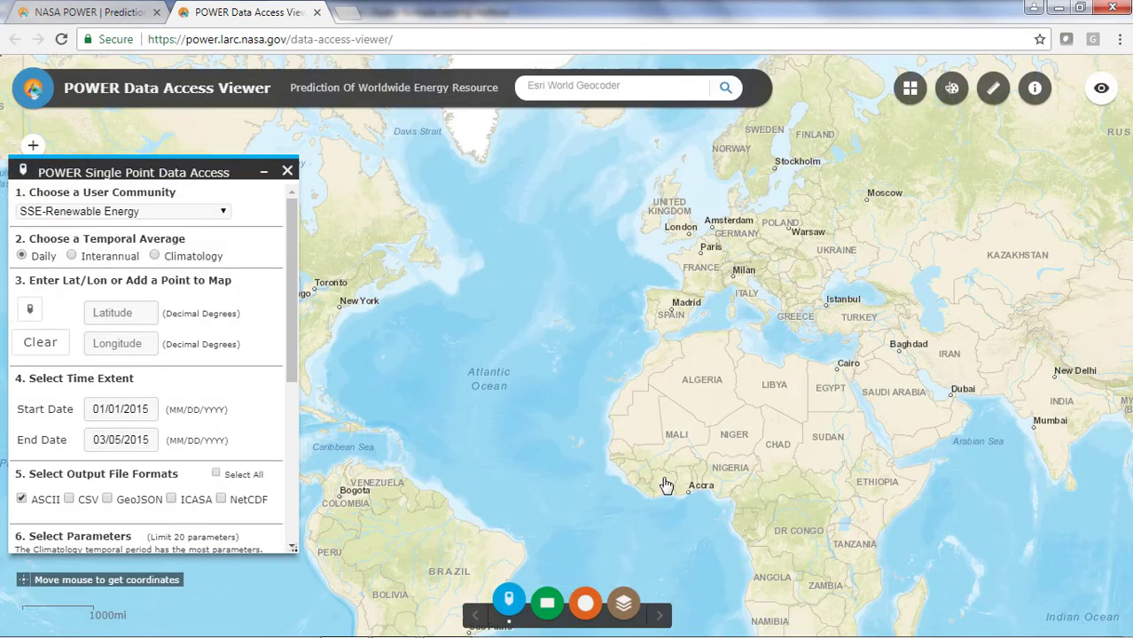
Submit a climatology Frost Days request for latitude 47, longitude -72
{"action": "left_click", "coordinate": [154, 255]}
{"action": "left_click", "coordinate": [143, 313]}
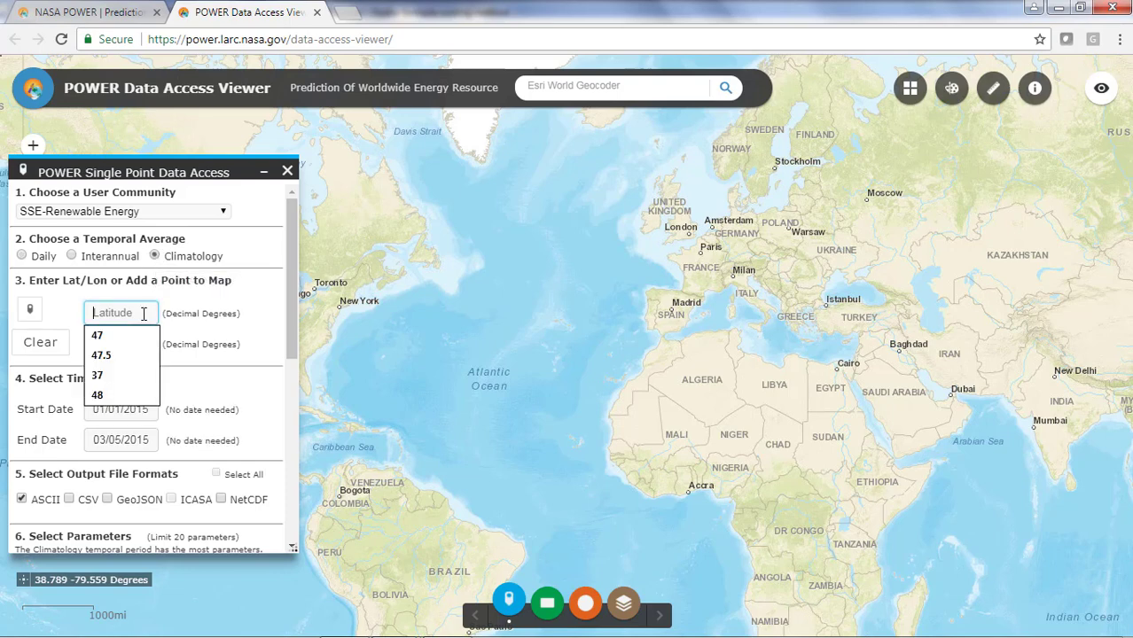
{"action": "left_click", "coordinate": [99, 335]}
{"action": "left_click", "coordinate": [109, 346]}
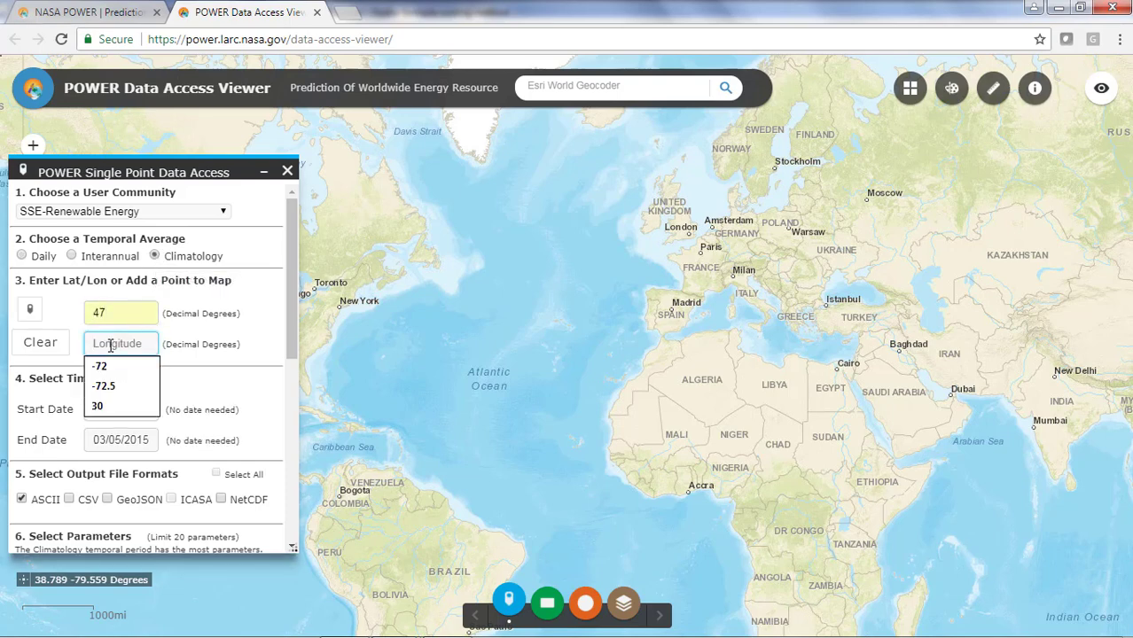
{"action": "left_click", "coordinate": [100, 366]}
{"action": "scroll", "coordinate": [124, 348], "scroll_direction": "down", "scroll_amount": 2}
{"action": "scroll", "coordinate": [124, 349], "scroll_direction": "down", "scroll_amount": 2}
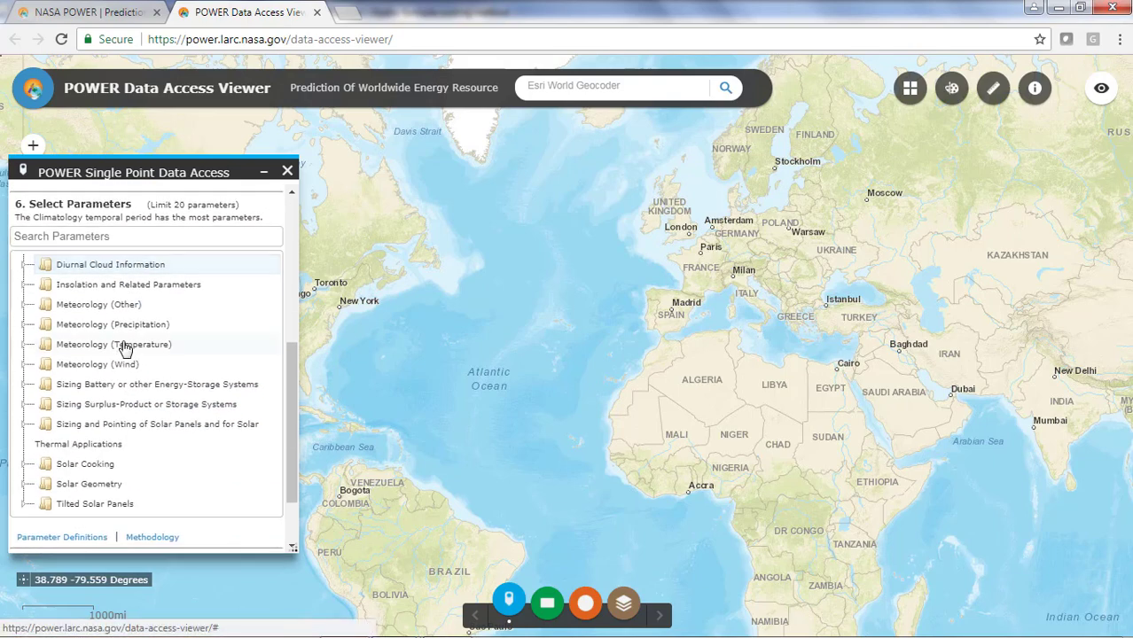
{"action": "left_click", "coordinate": [26, 346]}
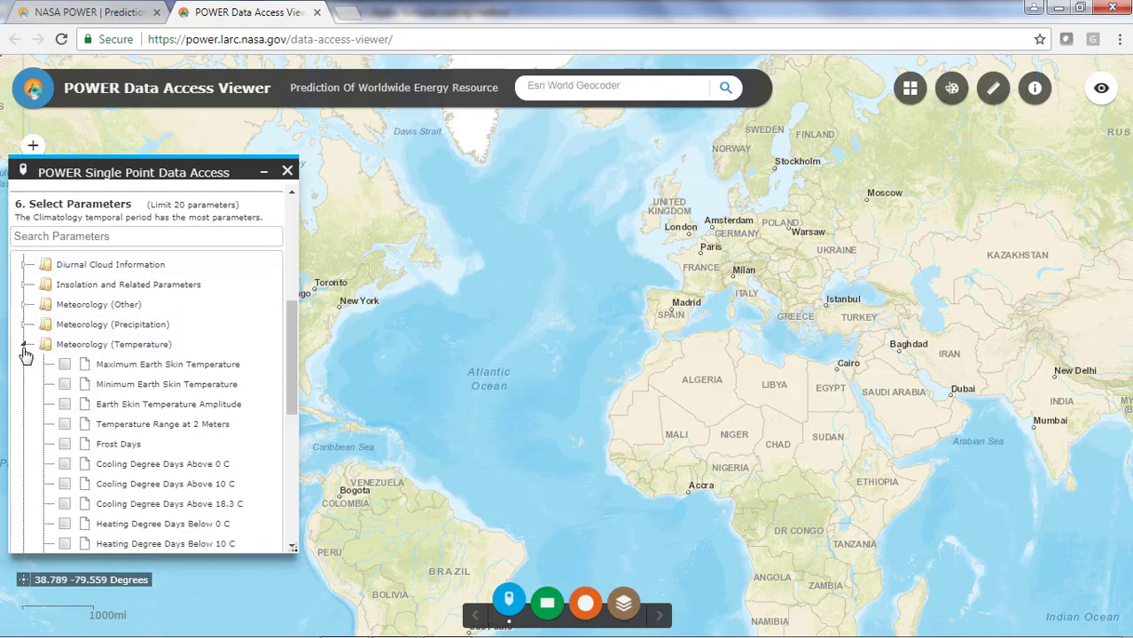
{"action": "left_click", "coordinate": [65, 444]}
{"action": "scroll", "coordinate": [65, 452], "scroll_direction": "down", "scroll_amount": 5}
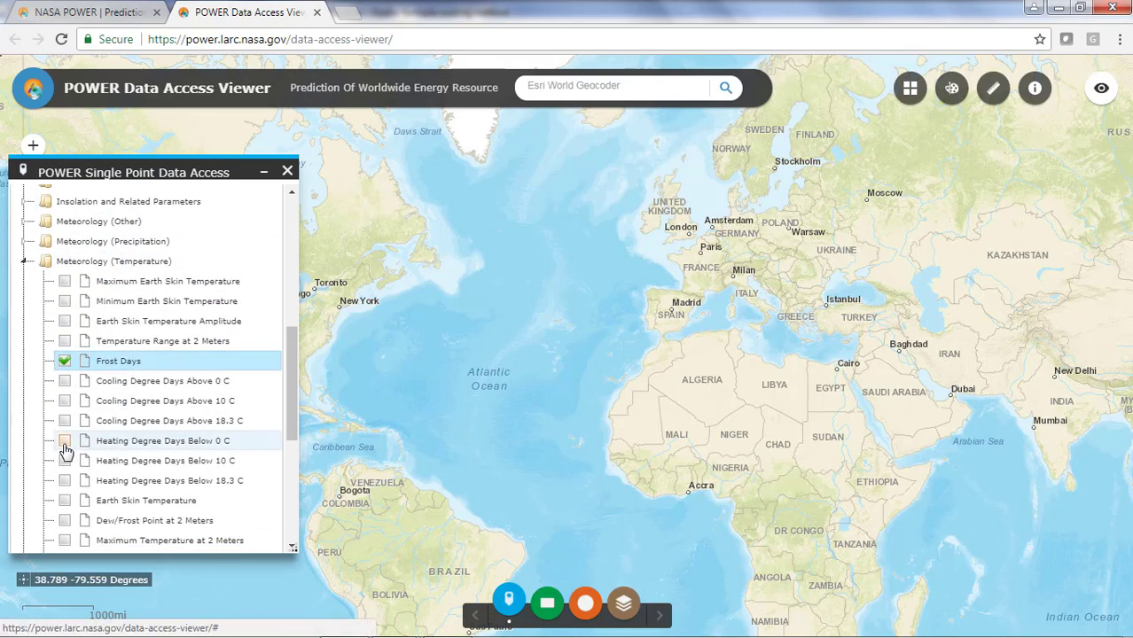
{"action": "left_click", "coordinate": [42, 522]}
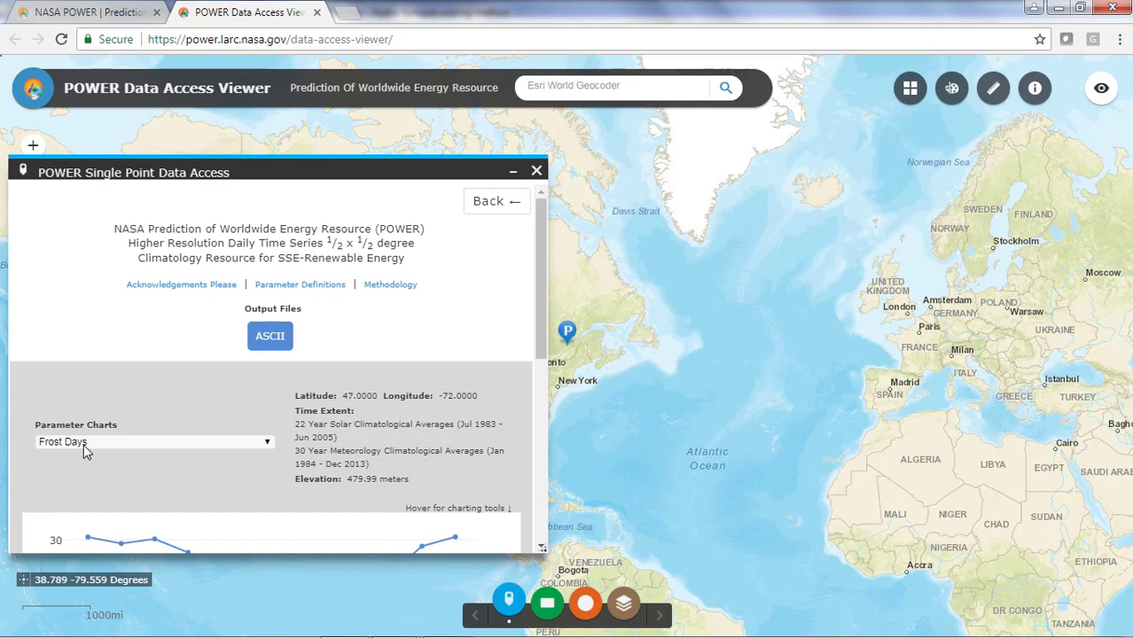
Locate the FROST_DAYS row and its annual total of 197.04 days in the output
{"action": "scroll", "coordinate": [88, 425], "scroll_direction": "down", "scroll_amount": 2}
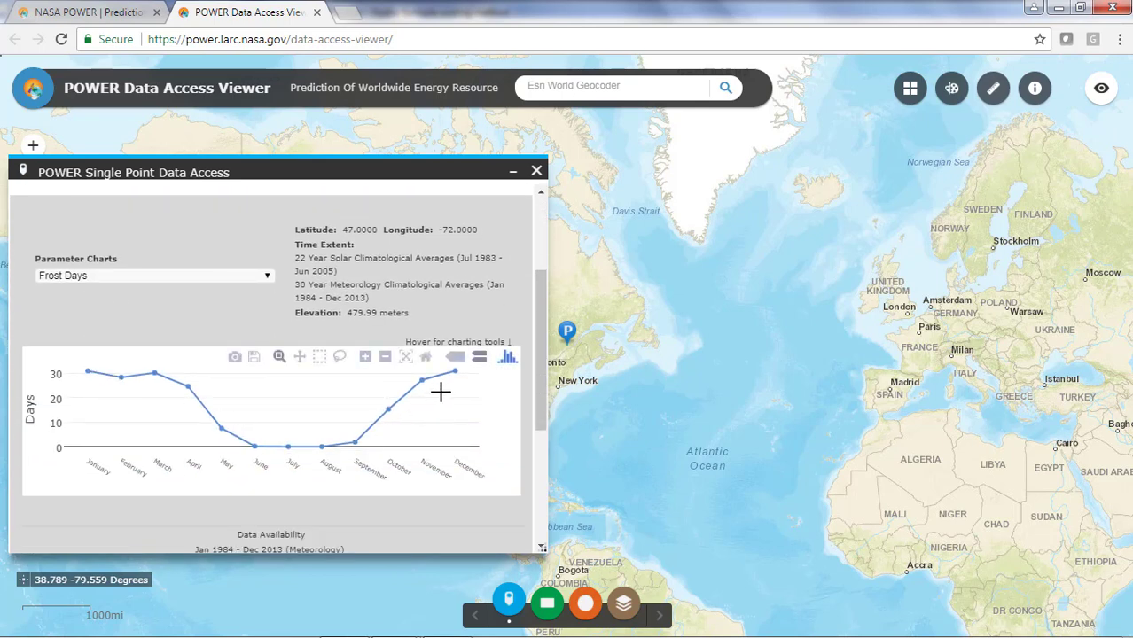
{"action": "scroll", "coordinate": [420, 455], "scroll_direction": "down", "scroll_amount": 2}
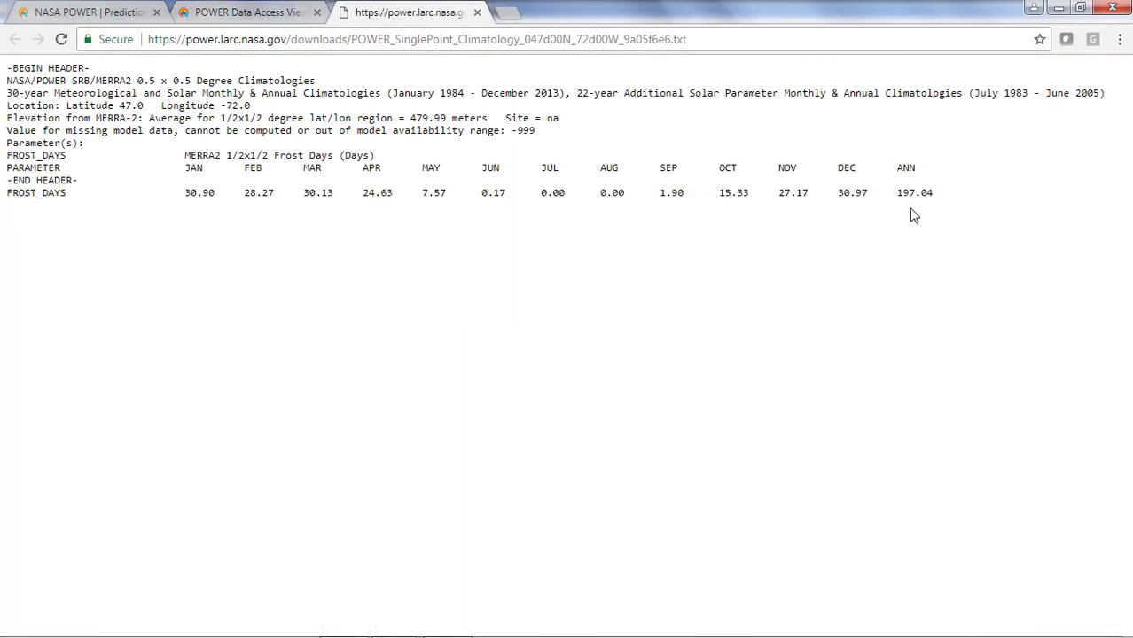
{"action": "left_click_drag", "start_coordinate": [3, 197], "coordinate": [75, 201]}
{"action": "left_click_drag", "start_coordinate": [897, 192], "coordinate": [938, 191]}
{"action": "left_click", "coordinate": [898, 227]}
Back in RETScreen, enter 195 frost days, 70 m³/s design flow and 80 m gross head
{"action": "key", "text": "alt+Tab"}
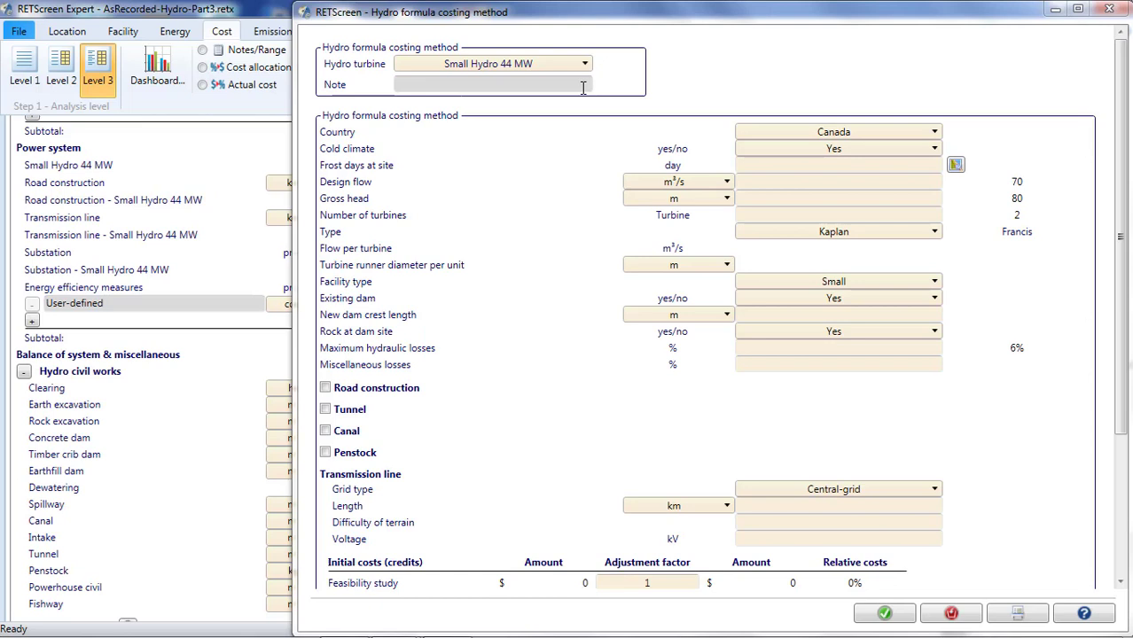
{"action": "left_click", "coordinate": [849, 166]}
{"action": "type", "text": "195"}
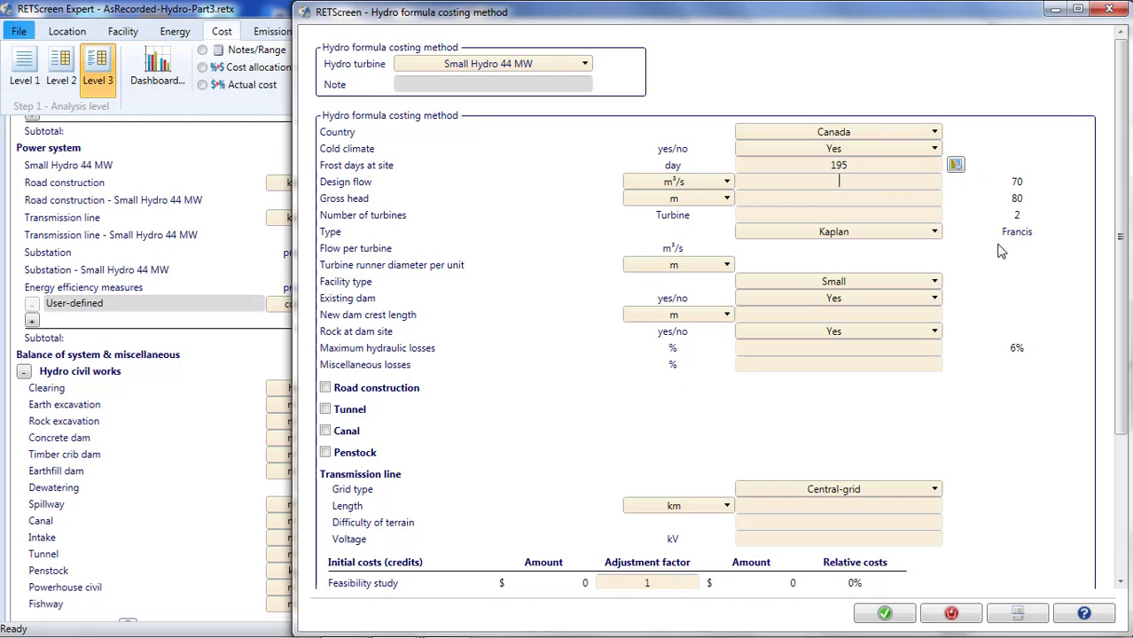
{"action": "left_click", "coordinate": [858, 182]}
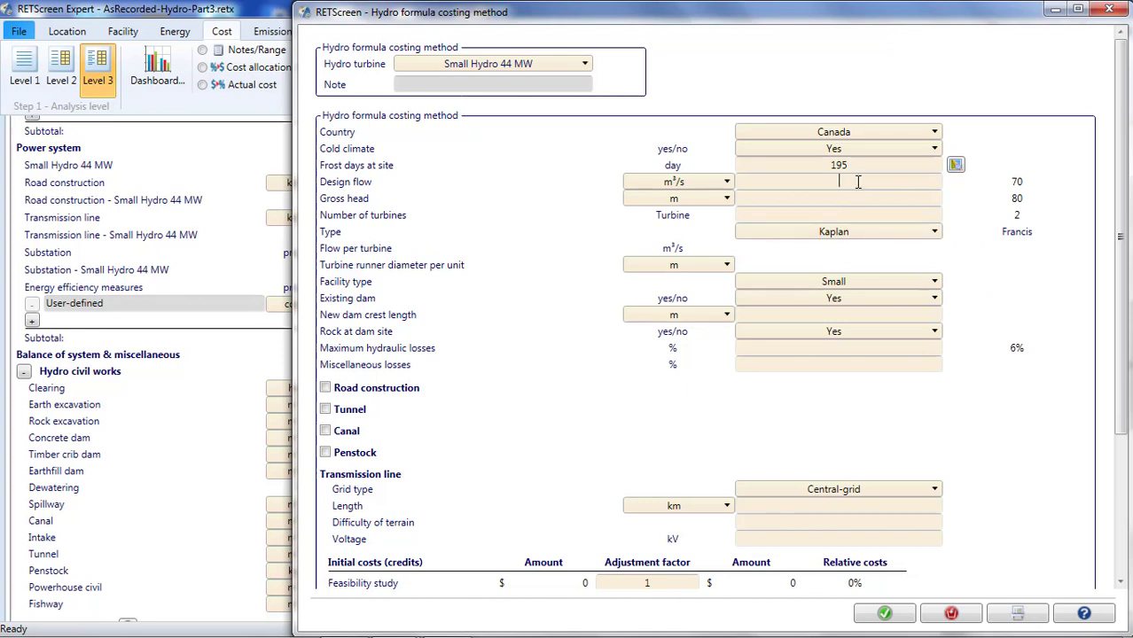
{"action": "type", "text": "70"}
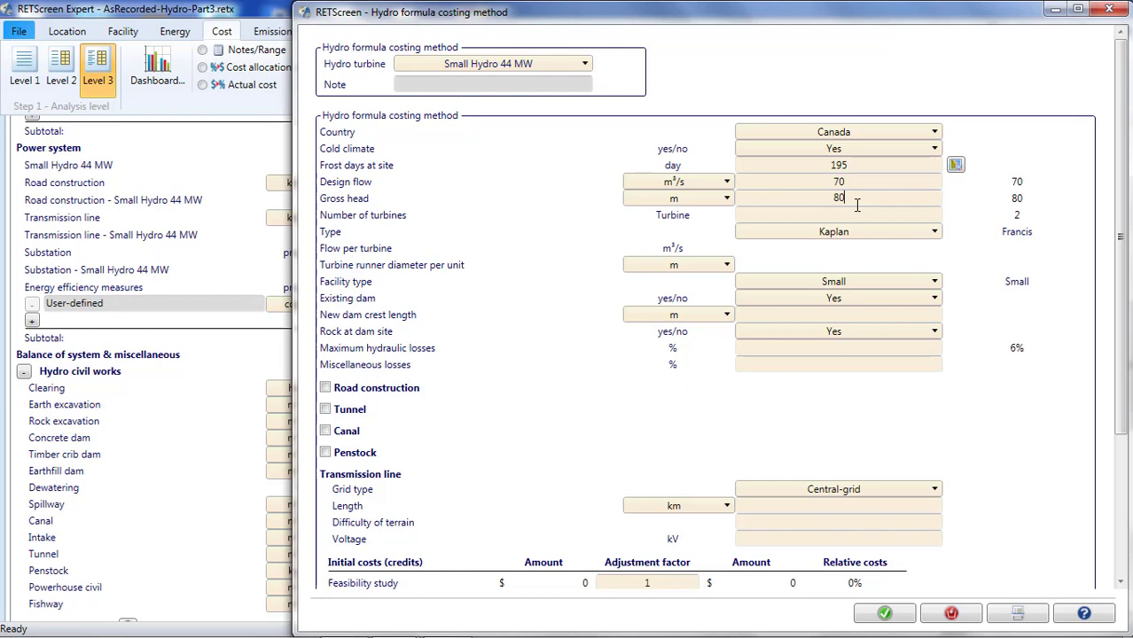
Set the hydro costing to two turbines of type Francis
{"action": "left_click", "coordinate": [857, 216]}
{"action": "left_click", "coordinate": [865, 234]}
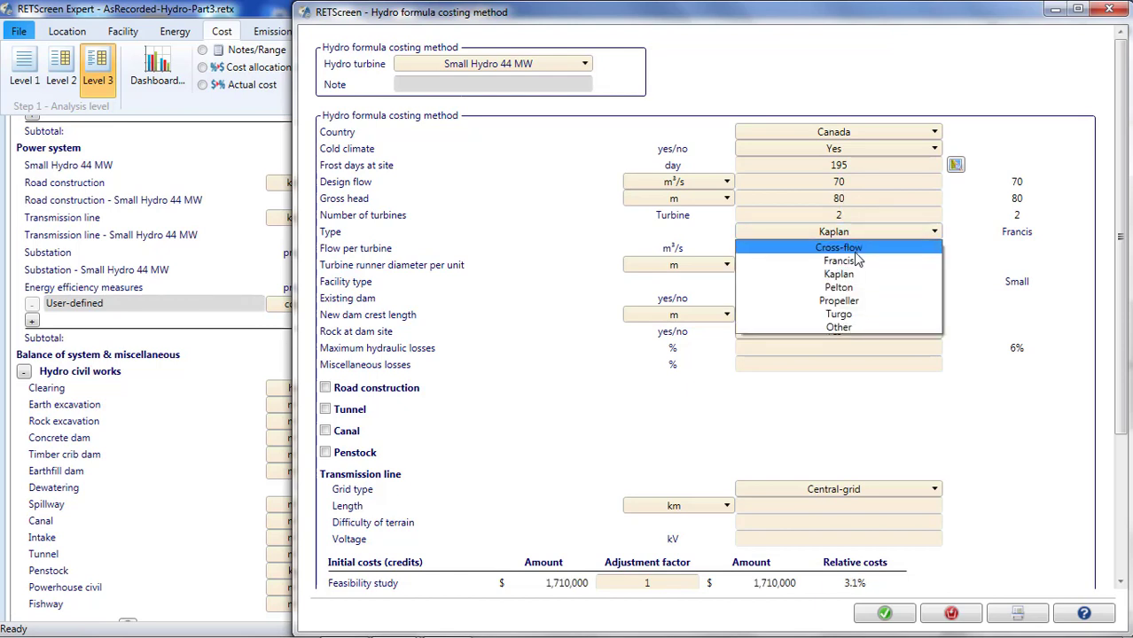
{"action": "left_click", "coordinate": [849, 262]}
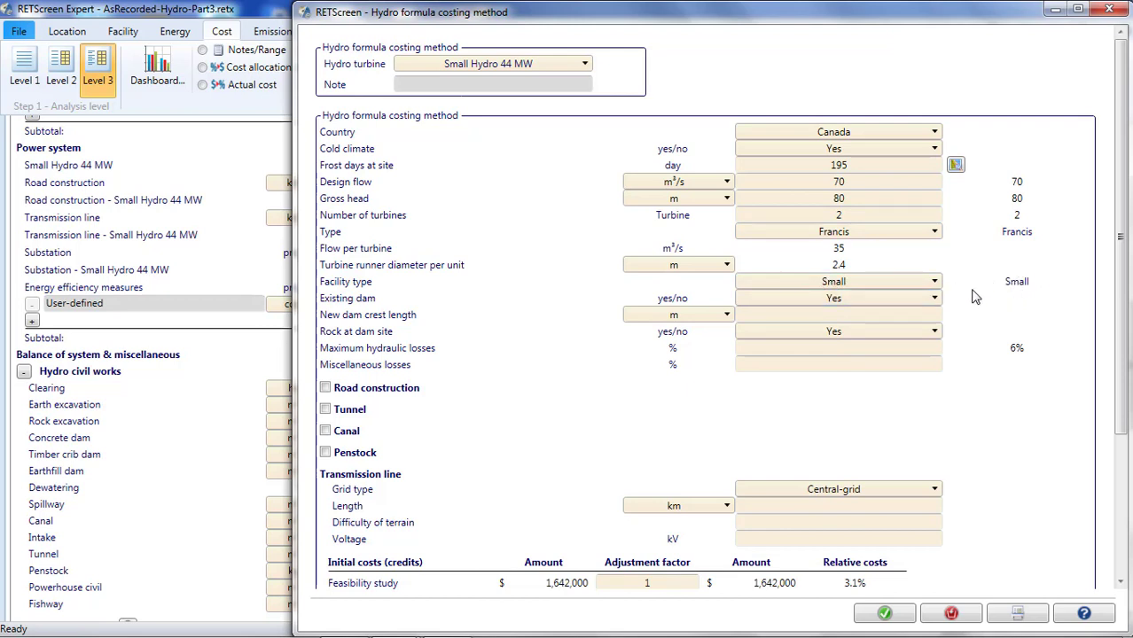
{"action": "left_click", "coordinate": [326, 287]}
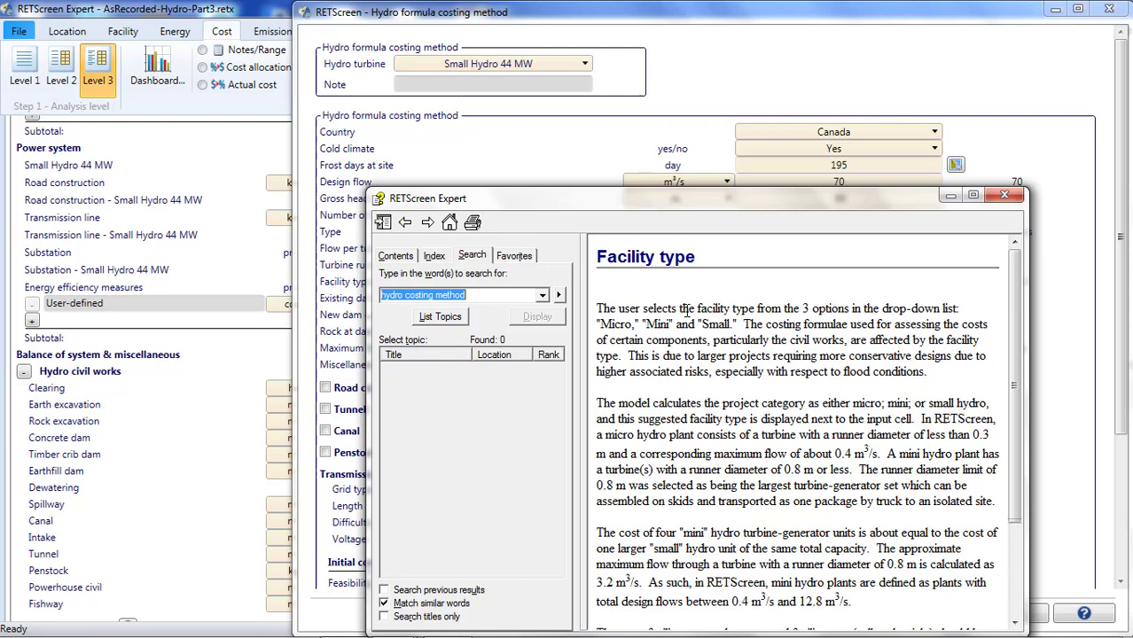
{"action": "left_click", "coordinate": [1004, 196]}
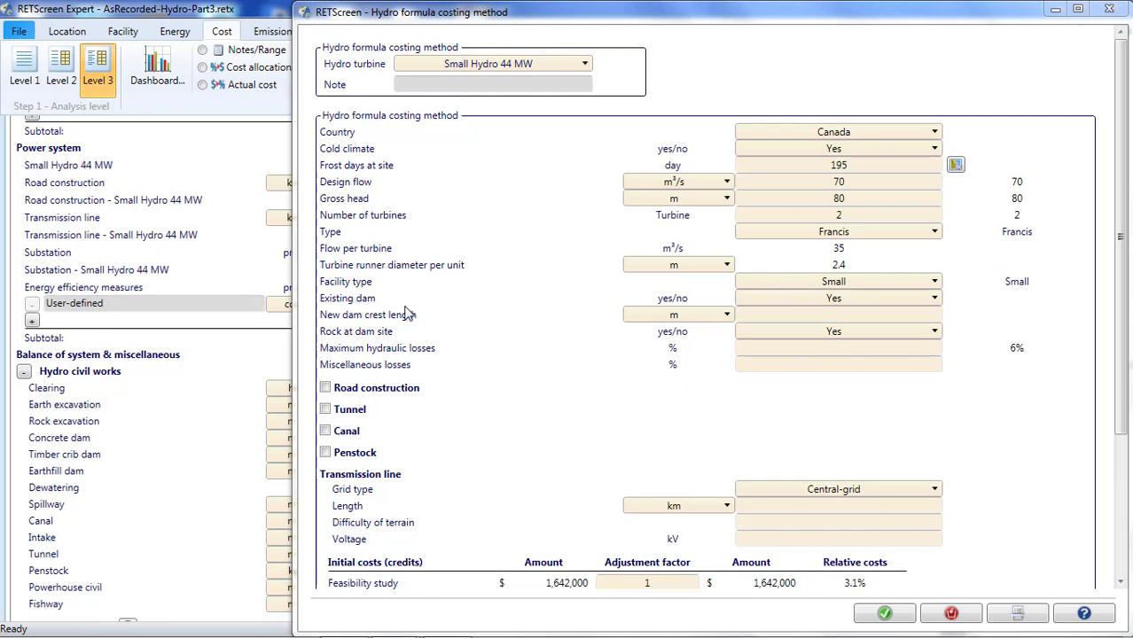
Set Existing dam to No, new dam crest length to 200 m, and maximum hydraulic losses to 6%
{"action": "left_click", "coordinate": [871, 297]}
{"action": "left_click", "coordinate": [858, 329]}
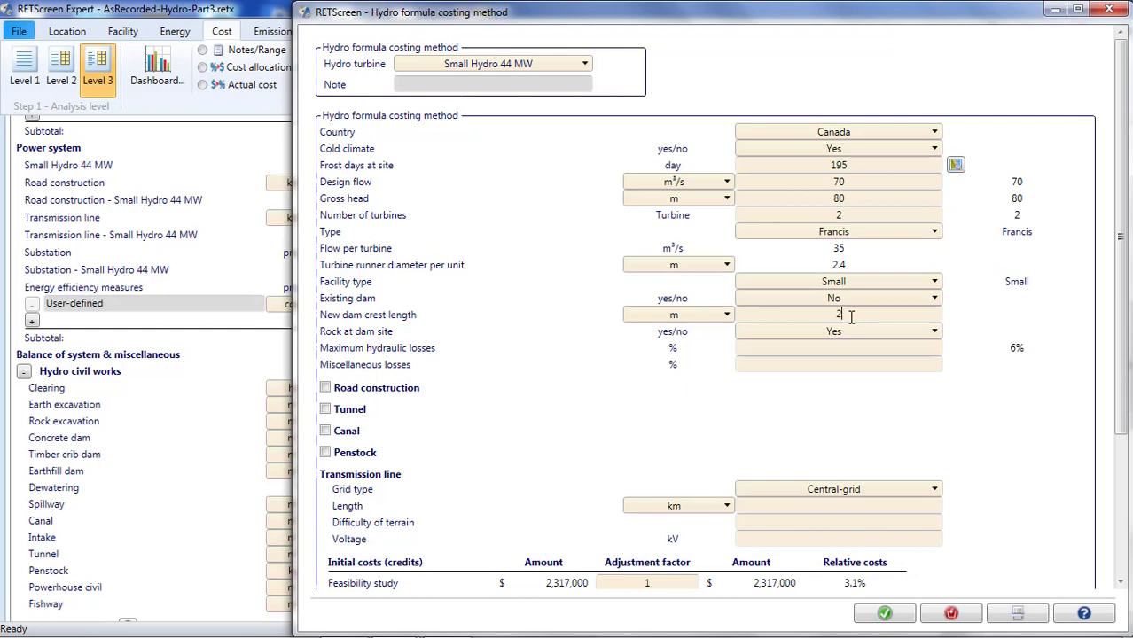
{"action": "left_click", "coordinate": [851, 317]}
{"action": "left_click", "coordinate": [842, 350]}
{"action": "key", "text": "Tab"}
{"action": "left_click", "coordinate": [363, 371]}
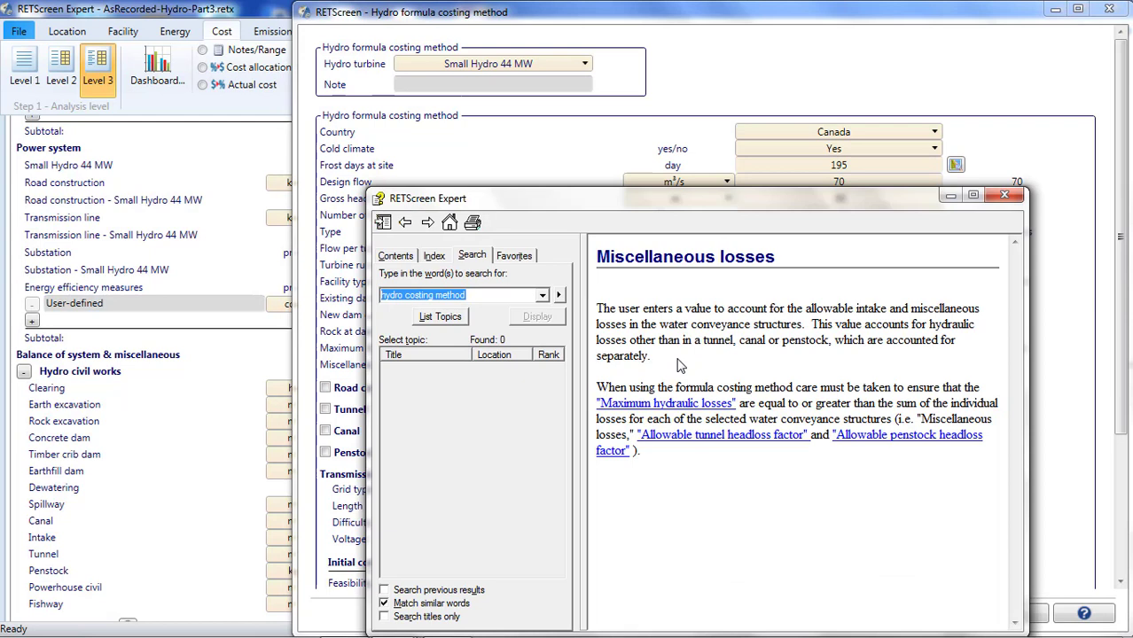
{"action": "left_click", "coordinate": [816, 325]}
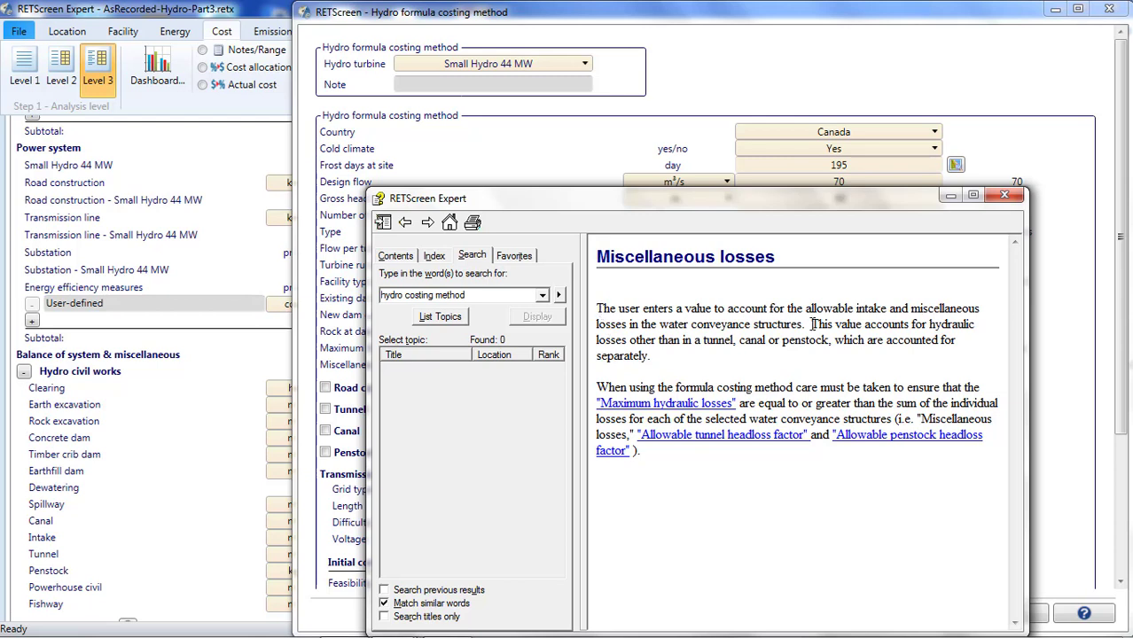
{"action": "left_click_drag", "start_coordinate": [811, 324], "coordinate": [828, 355]}
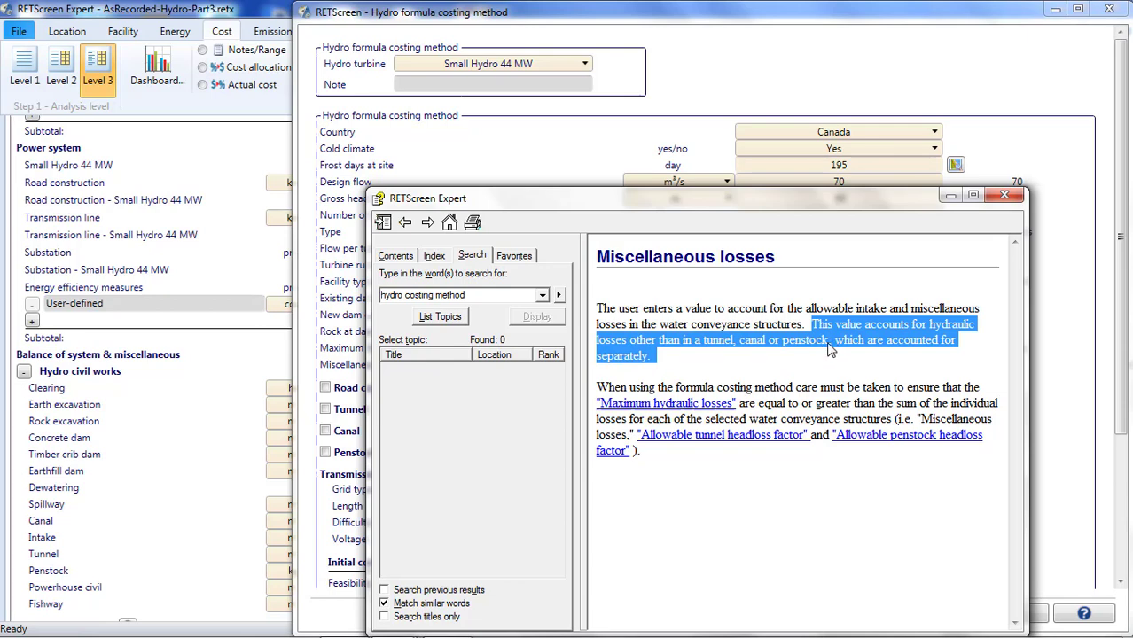
{"action": "left_click", "coordinate": [1007, 197]}
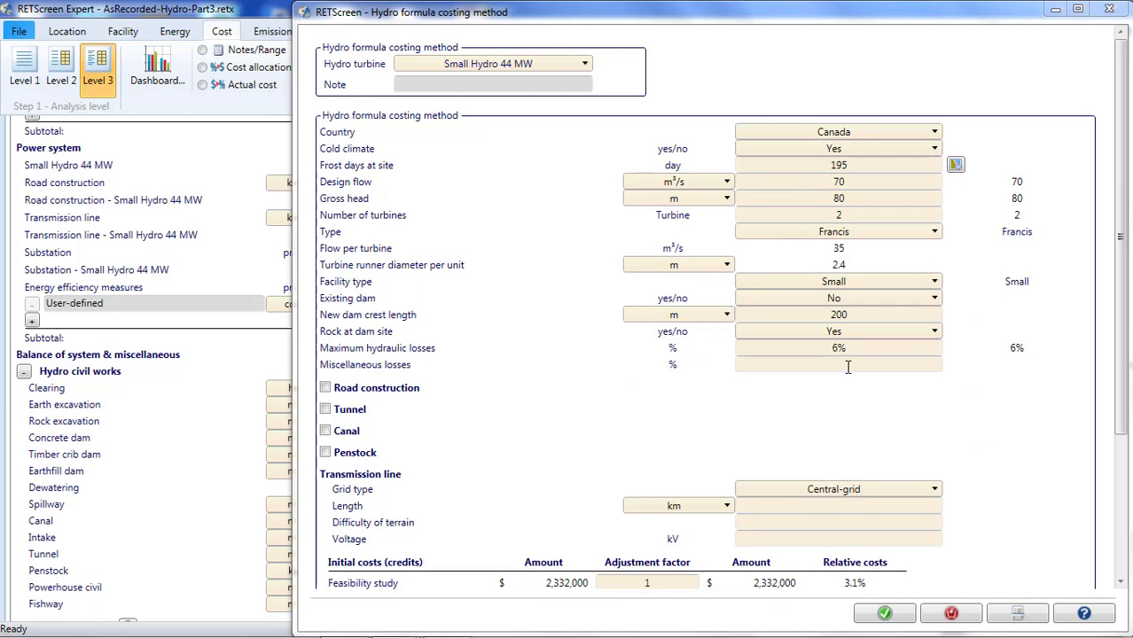
Set miscellaneous losses to 1%
{"action": "left_click", "coordinate": [848, 366]}
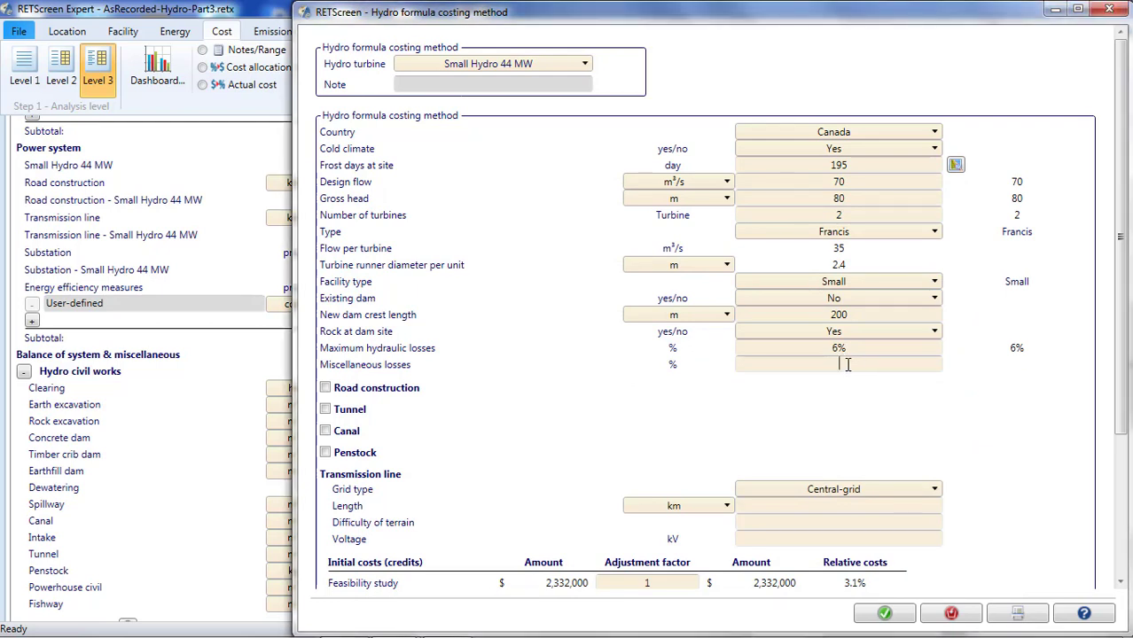
{"action": "type", "text": "1"}
{"action": "key", "text": "Return"}
Include 1.5 km of road construction with Tote road only set to No
{"action": "left_click", "coordinate": [325, 388]}
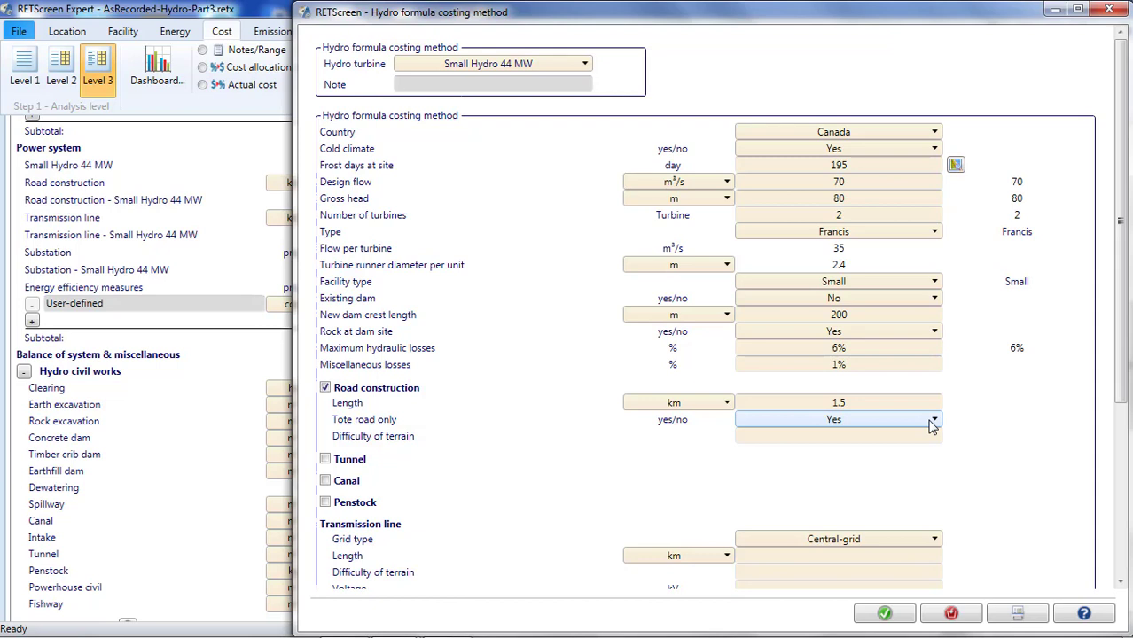
{"action": "left_click", "coordinate": [933, 426]}
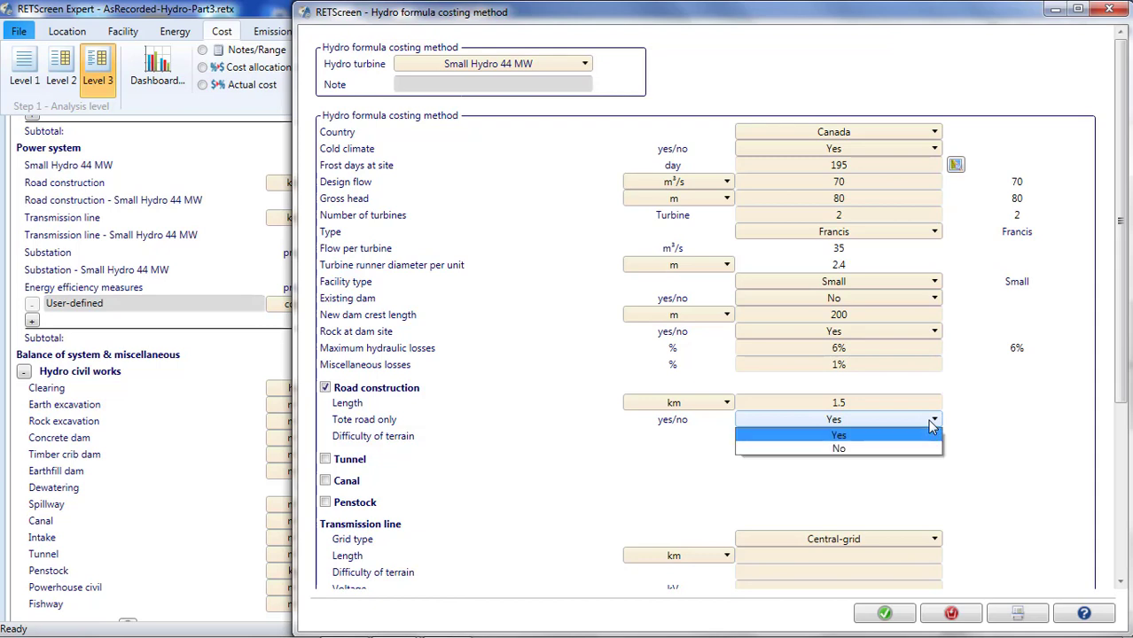
{"action": "left_click", "coordinate": [893, 450]}
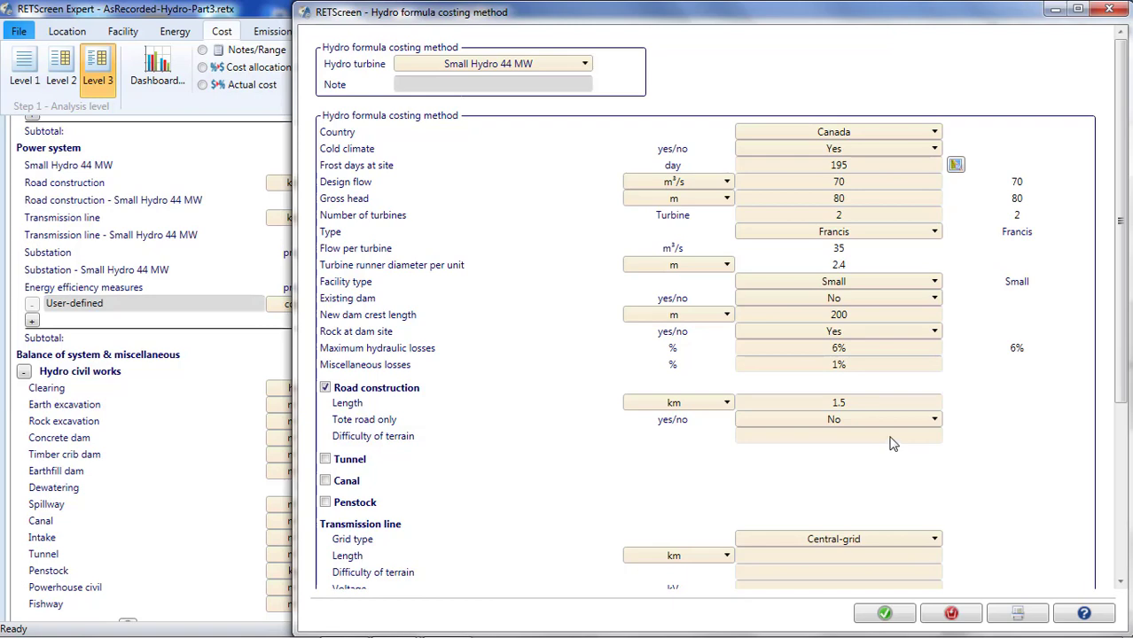
{"action": "left_click", "coordinate": [401, 440]}
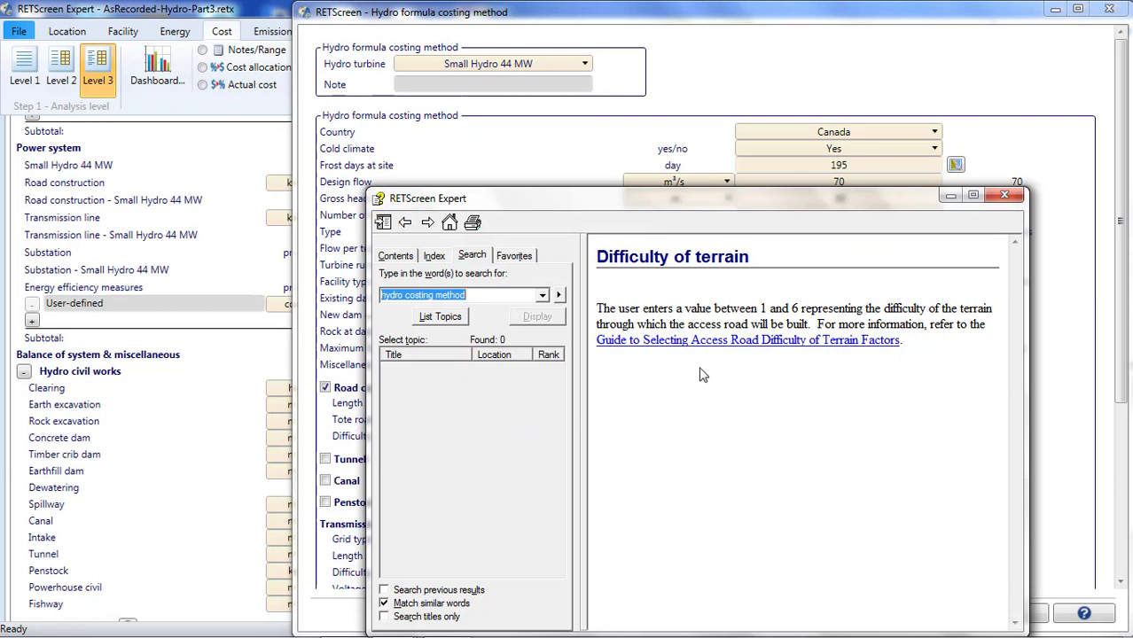
{"action": "left_click", "coordinate": [702, 345]}
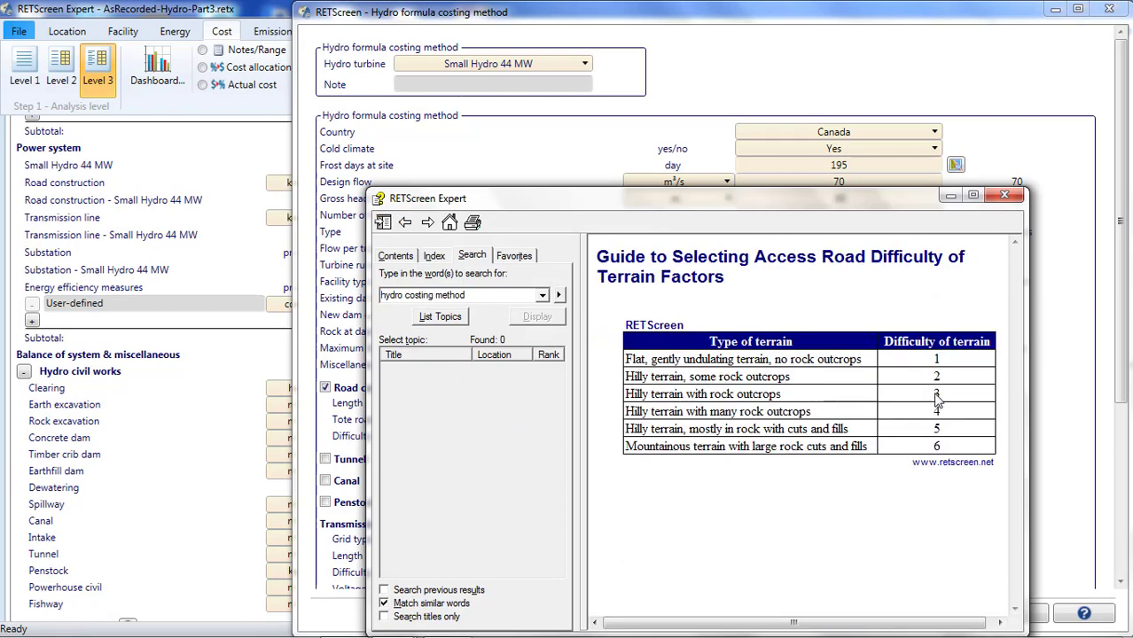
{"action": "left_click", "coordinate": [1004, 195]}
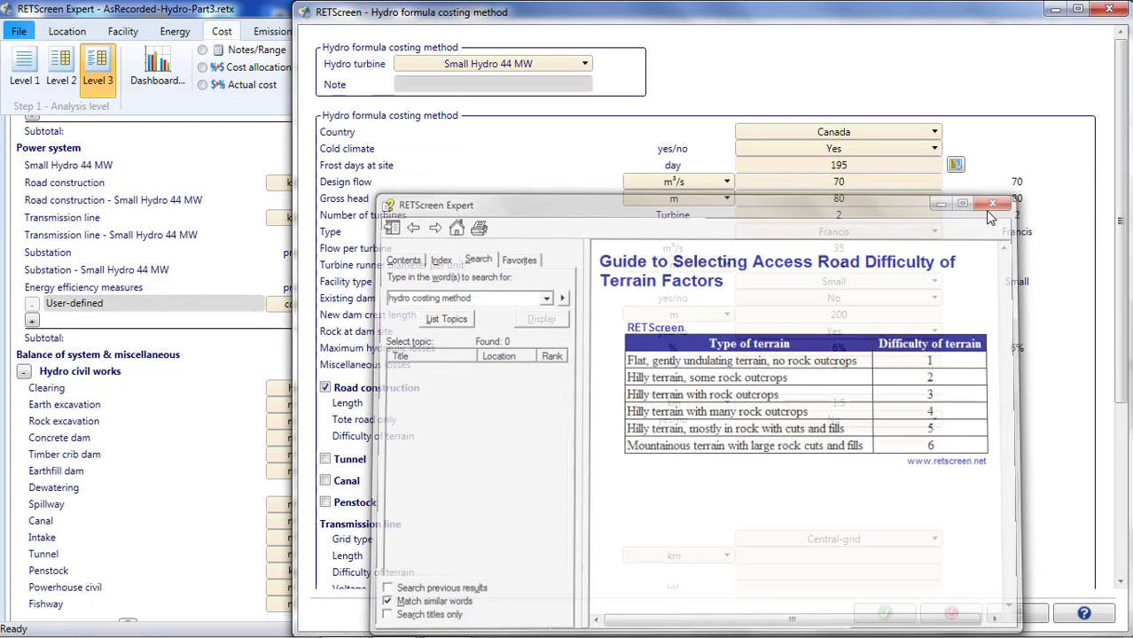
{"action": "left_click", "coordinate": [840, 435]}
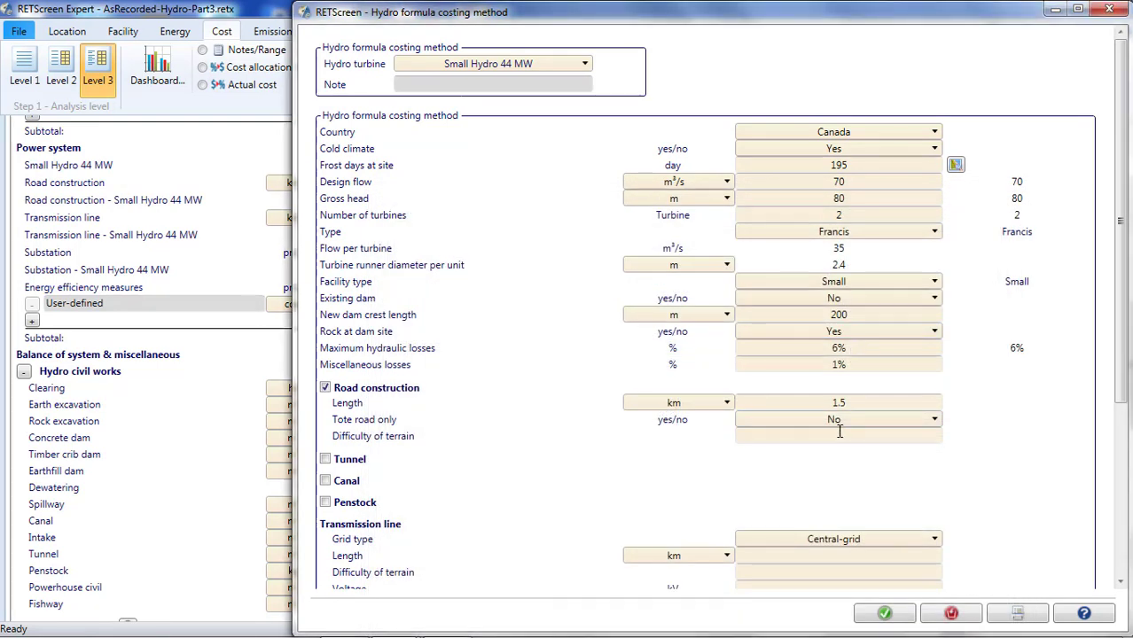
Set terrain difficulty to 3 and add a 750 m tunnel
{"action": "type", "text": "3"}
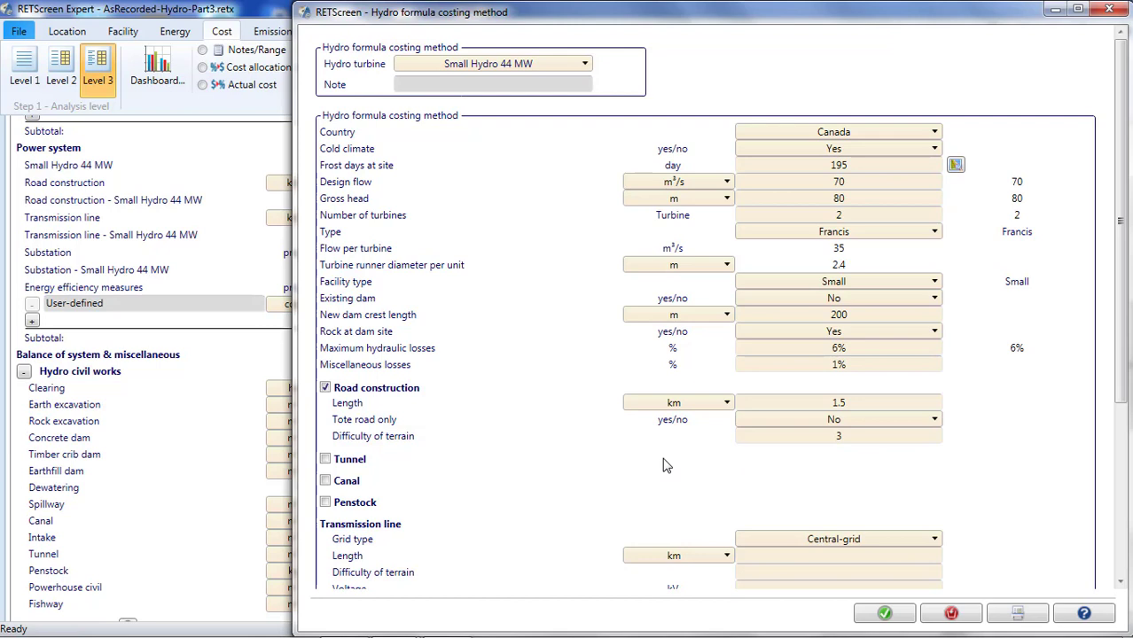
{"action": "left_click", "coordinate": [326, 460]}
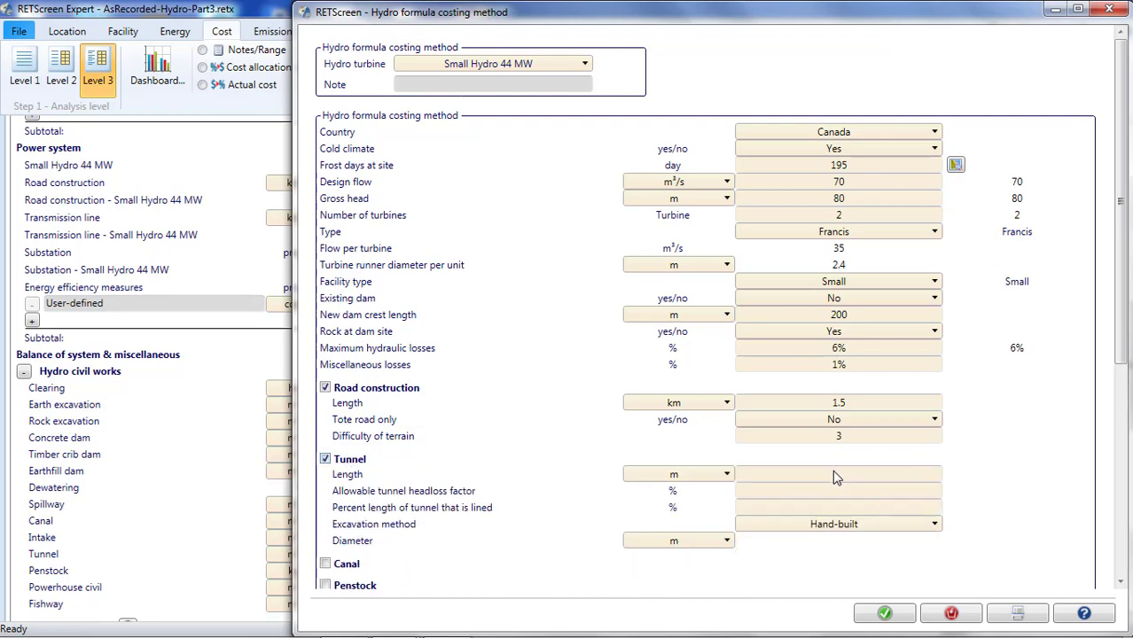
{"action": "left_click", "coordinate": [859, 471]}
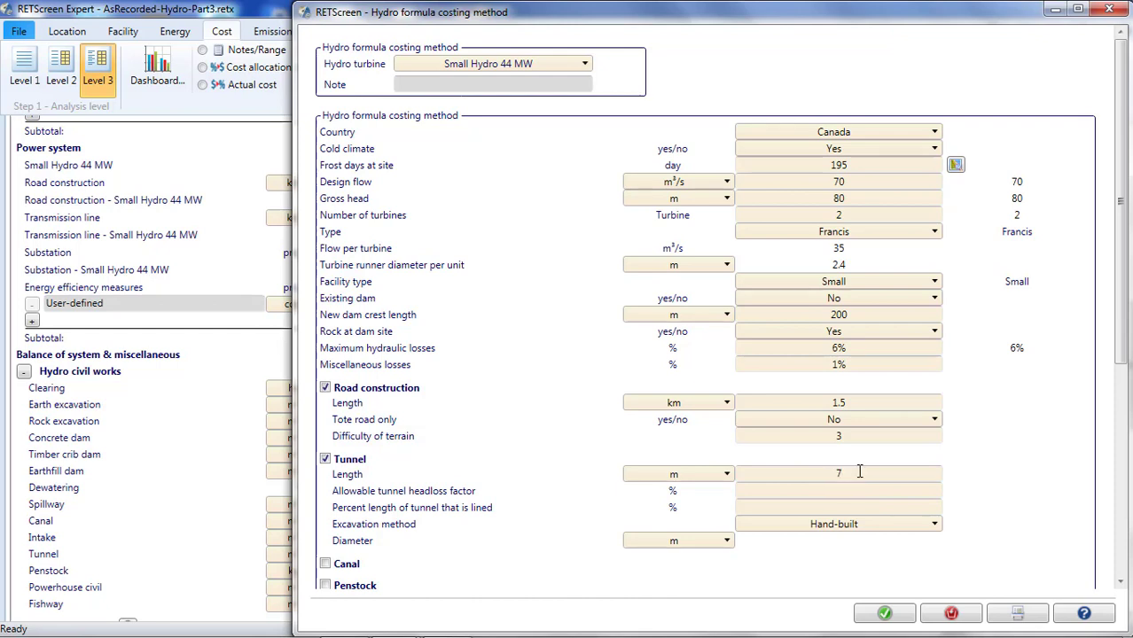
{"action": "type", "text": "750"}
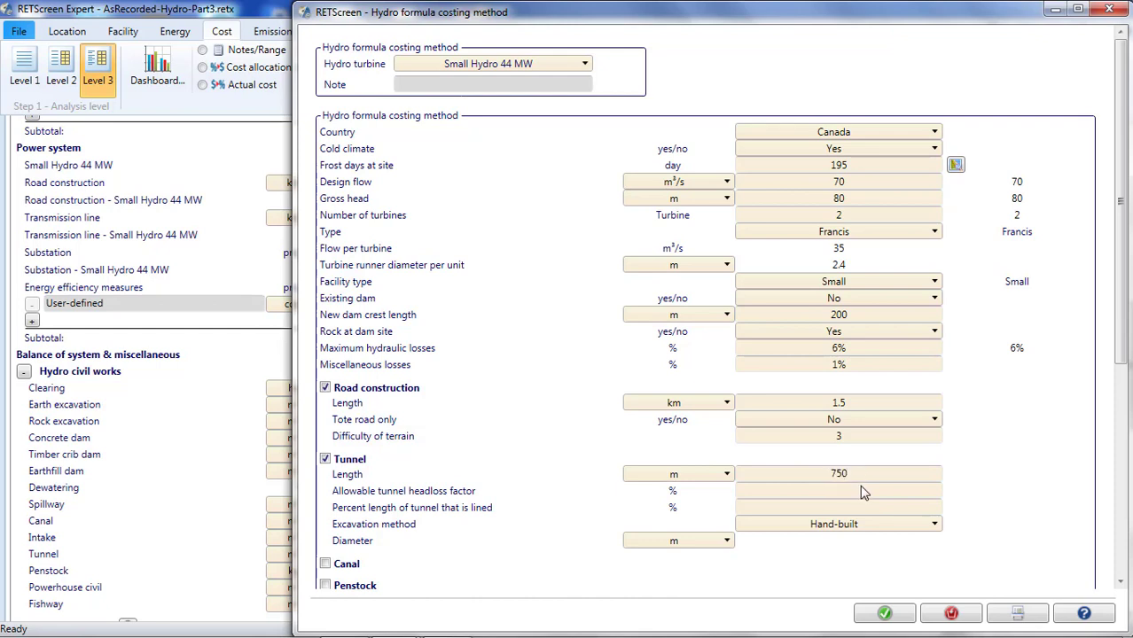
Make the tunnel 50% lined, 4% headloss, mechanised excavation, and include a penstock
{"action": "left_click", "coordinate": [850, 504]}
{"action": "type", "text": "50"}
{"action": "left_click", "coordinate": [850, 493]}
{"action": "type", "text": "4"}
{"action": "left_click", "coordinate": [851, 526]}
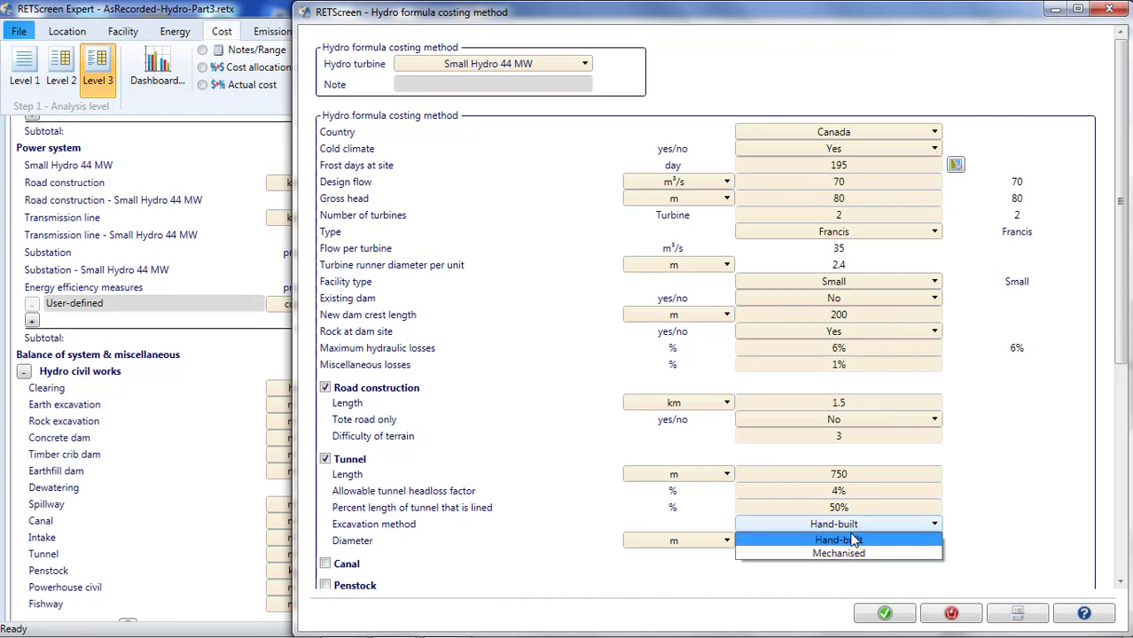
{"action": "left_click", "coordinate": [852, 555]}
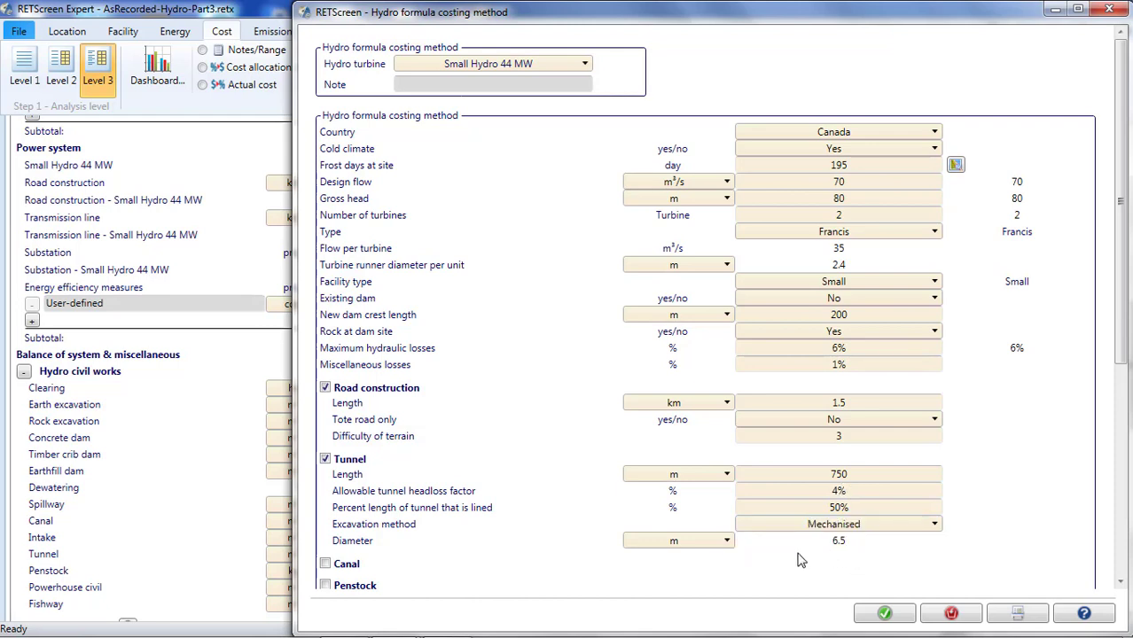
{"action": "scroll", "coordinate": [800, 558], "scroll_direction": "down", "scroll_amount": 2}
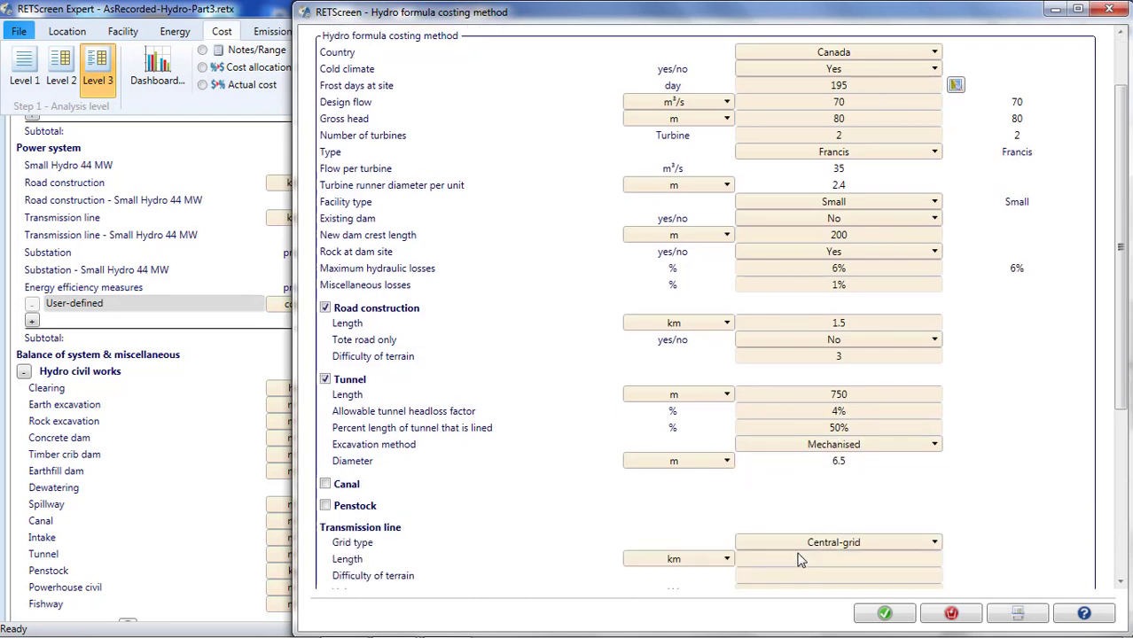
{"action": "left_click", "coordinate": [326, 506]}
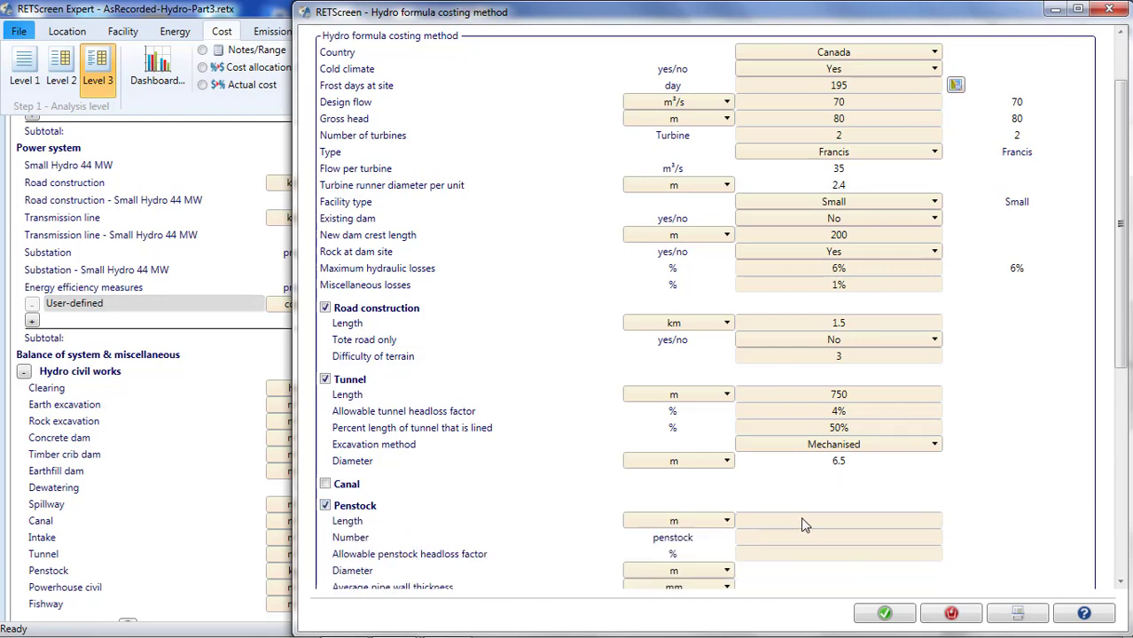
Enter two 100 m penstocks with a 1% allowable headloss factor
{"action": "left_click", "coordinate": [805, 518]}
{"action": "type", "text": "100"}
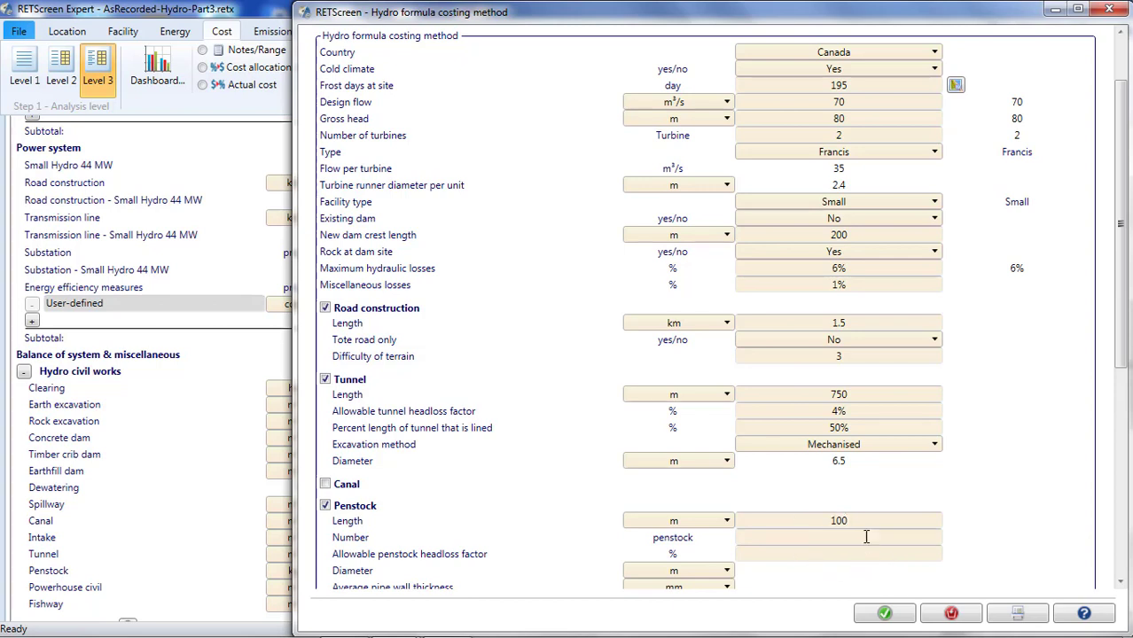
{"action": "type", "text": "2"}
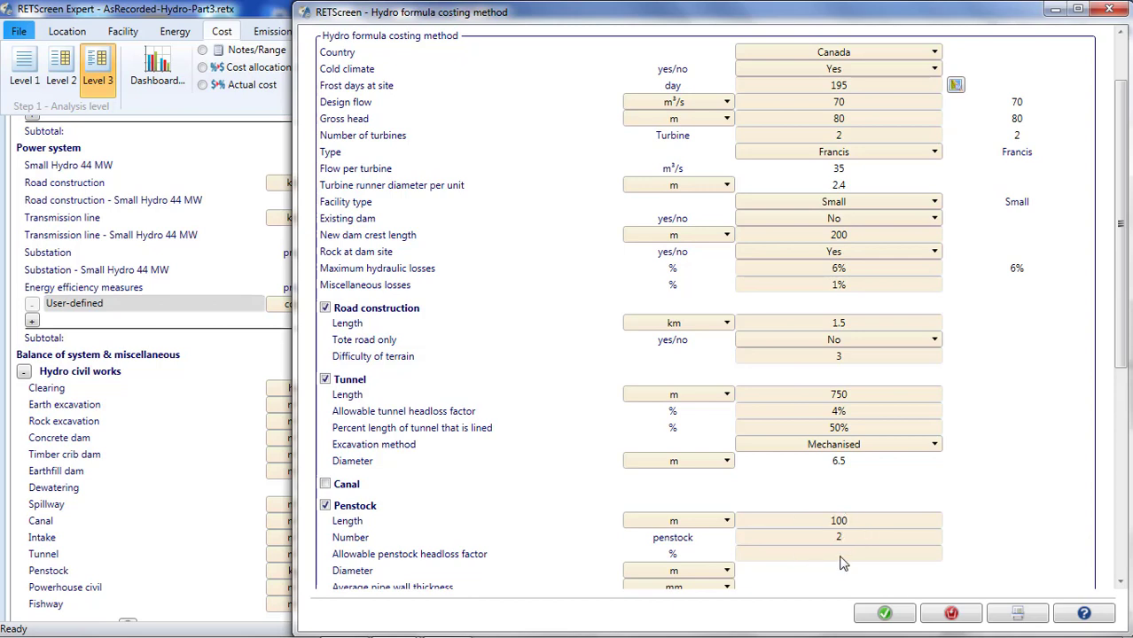
{"action": "left_click", "coordinate": [842, 554]}
{"action": "type", "text": "1"}
{"action": "scroll", "coordinate": [899, 574], "scroll_direction": "down", "scroll_amount": 1}
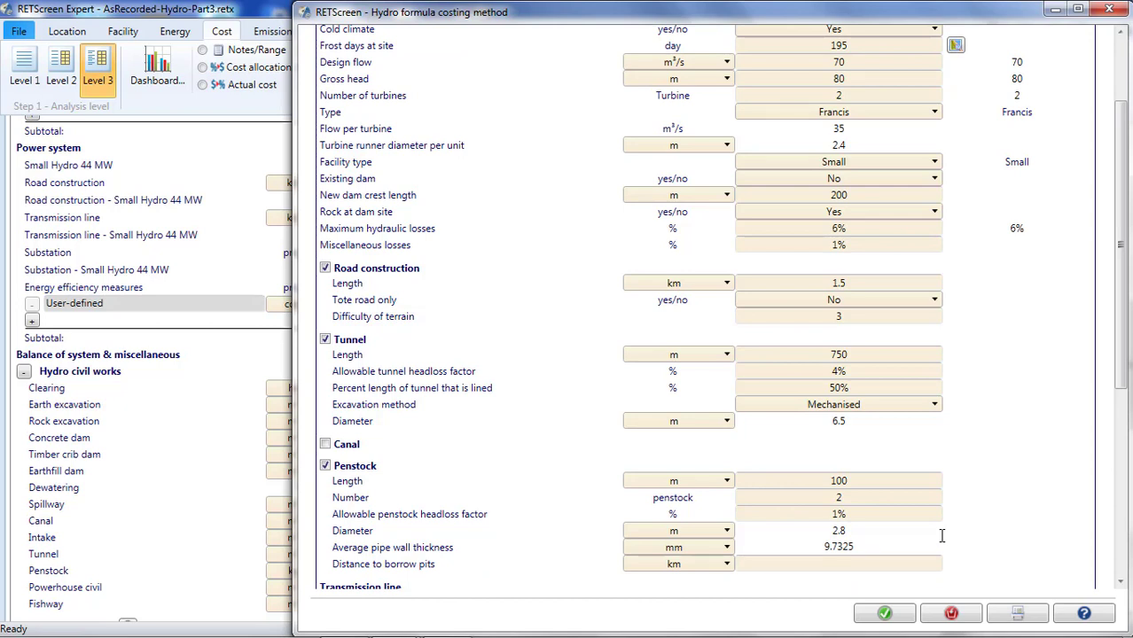
{"action": "scroll", "coordinate": [942, 535], "scroll_direction": "down", "scroll_amount": 1}
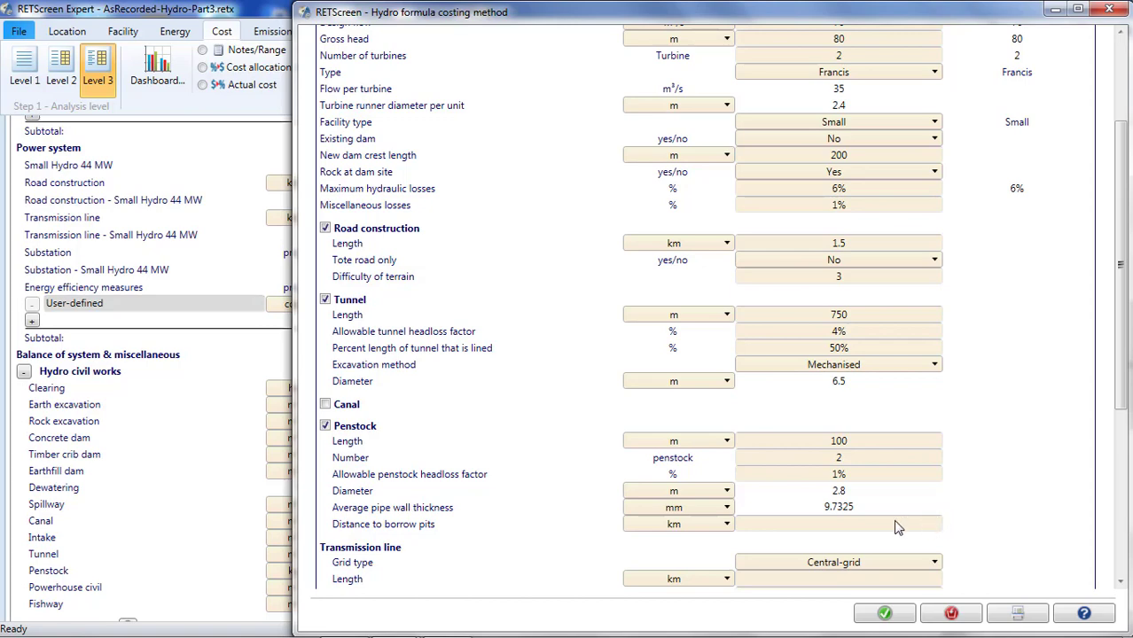
Set distance to borrow pits to 8 km, the default recommended in the help
{"action": "left_click", "coordinate": [426, 526]}
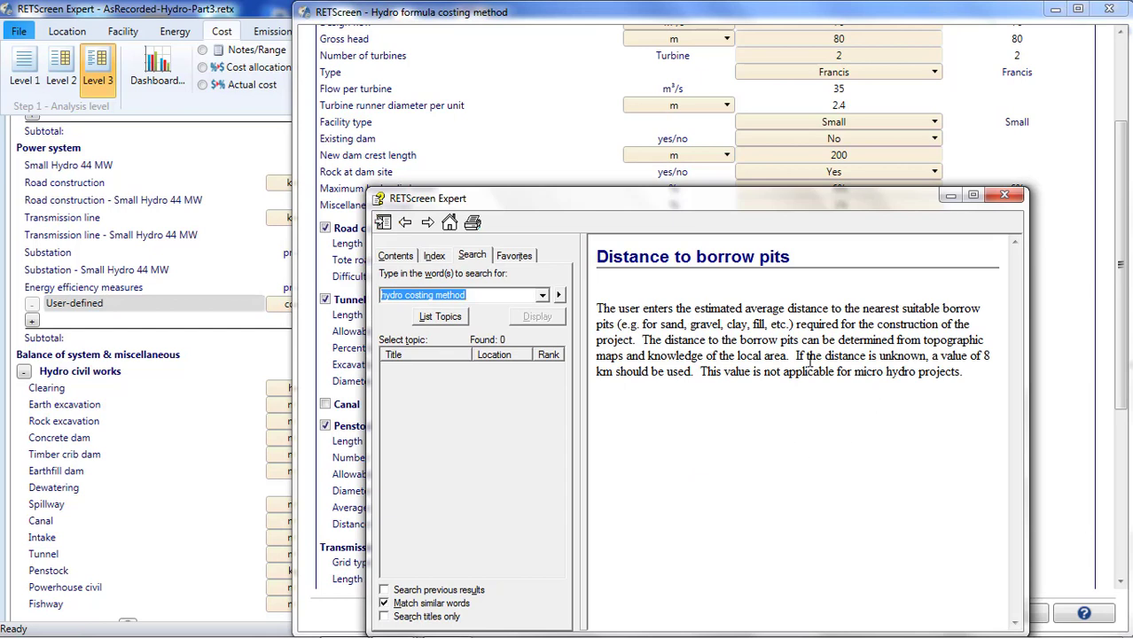
{"action": "left_click_drag", "start_coordinate": [796, 356], "coordinate": [697, 372]}
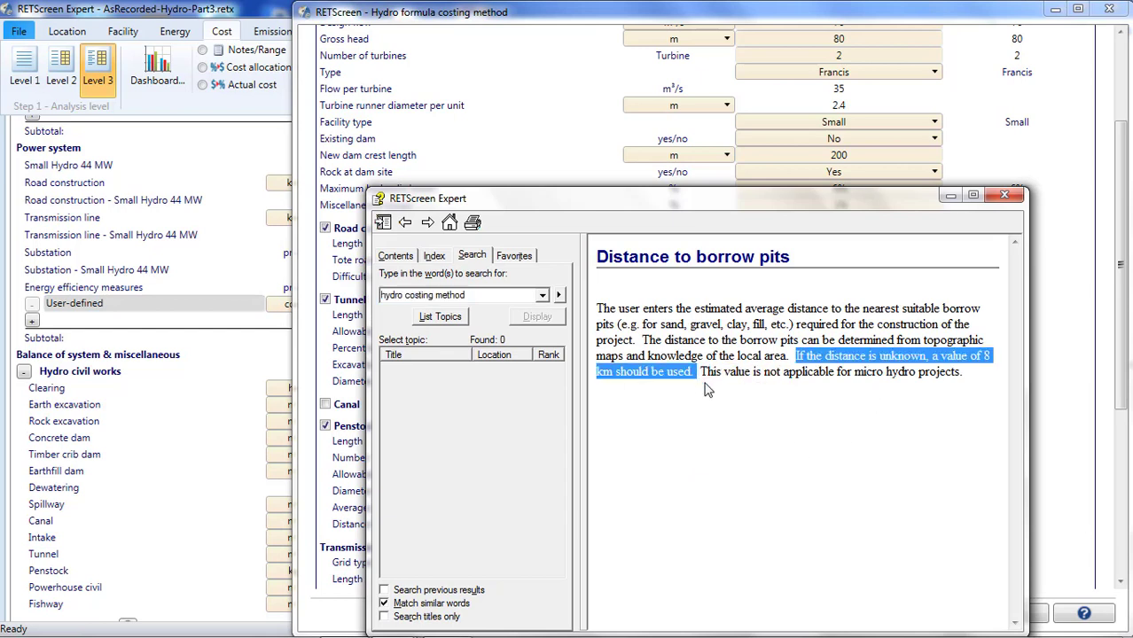
{"action": "left_click", "coordinate": [1005, 195]}
{"action": "left_click", "coordinate": [847, 530]}
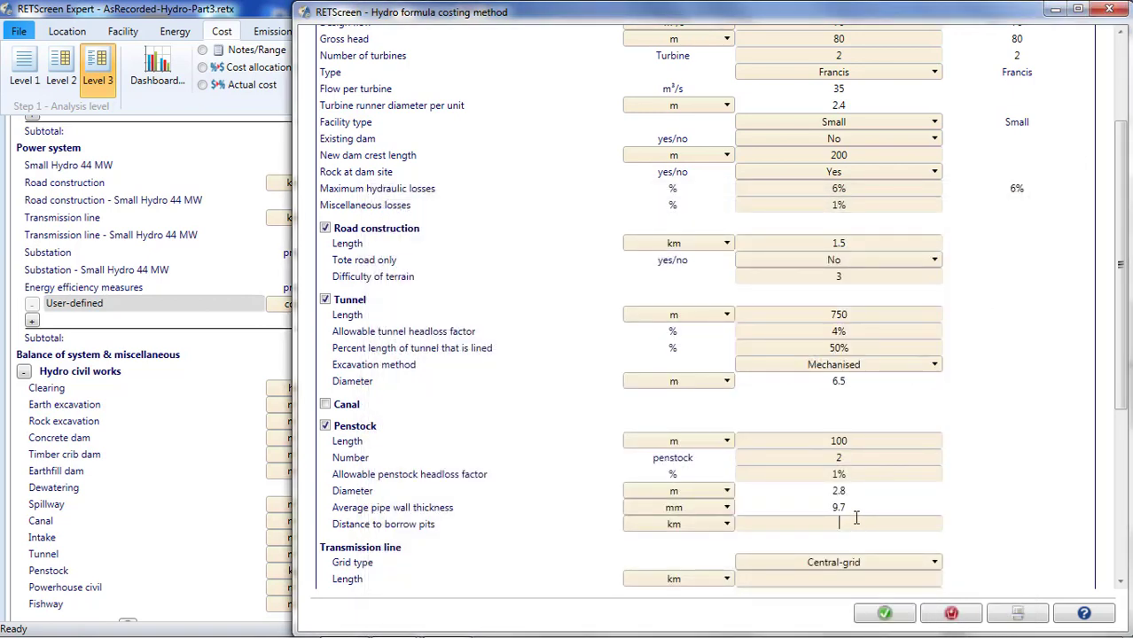
{"action": "type", "text": "8"}
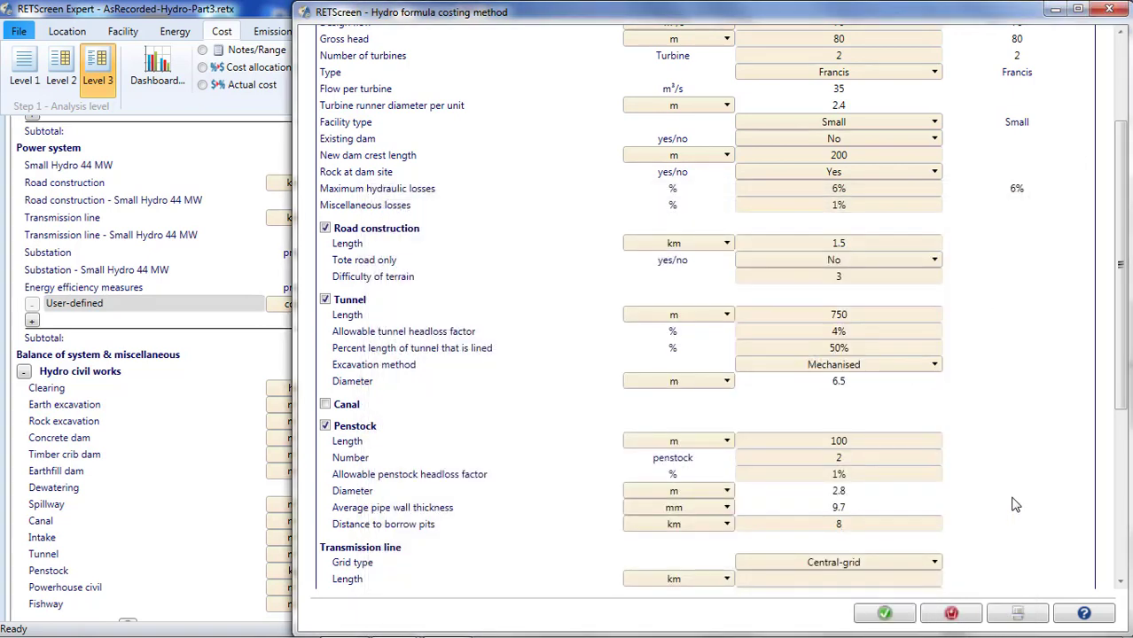
{"action": "scroll", "coordinate": [1013, 501], "scroll_direction": "down", "scroll_amount": 3}
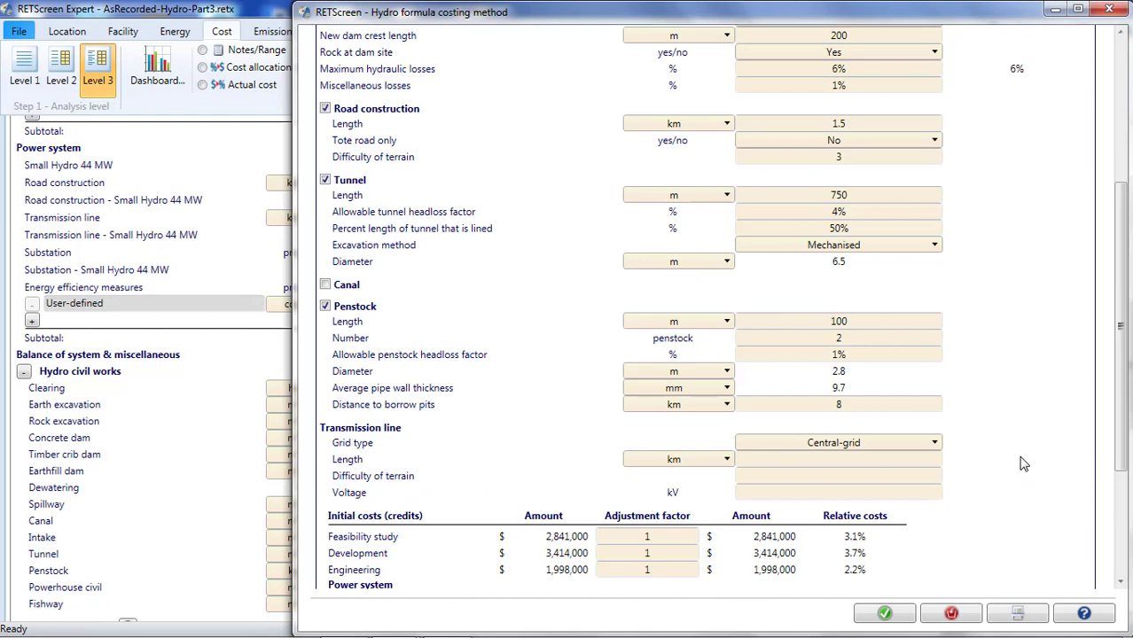
Keep Central-grid and set the transmission line length to 10 km
{"action": "left_click", "coordinate": [936, 446]}
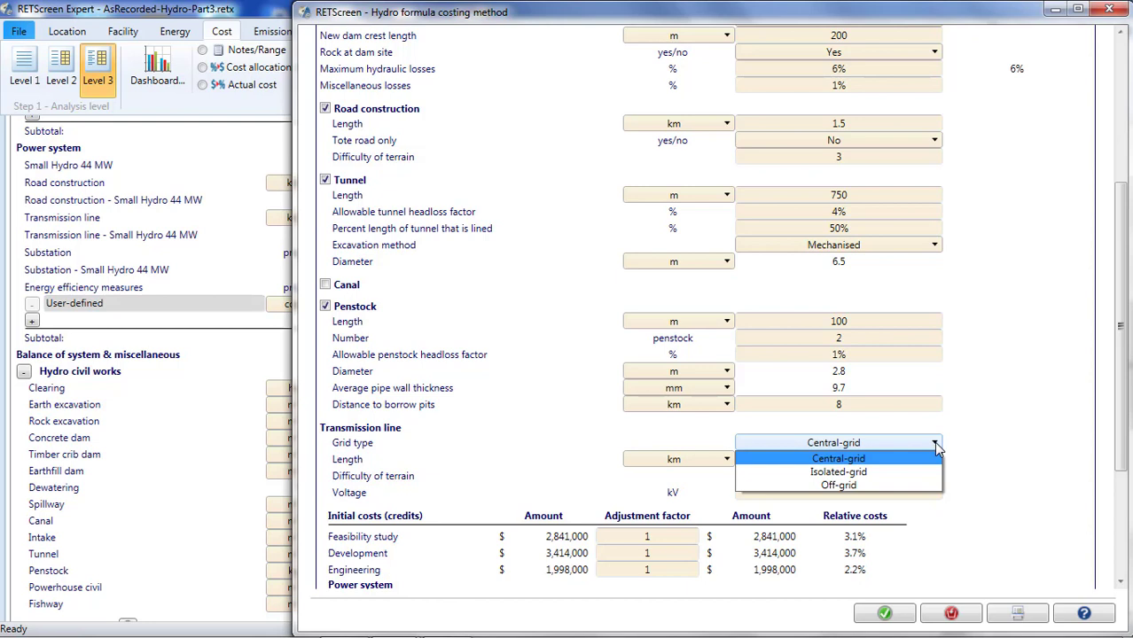
{"action": "left_click", "coordinate": [933, 441]}
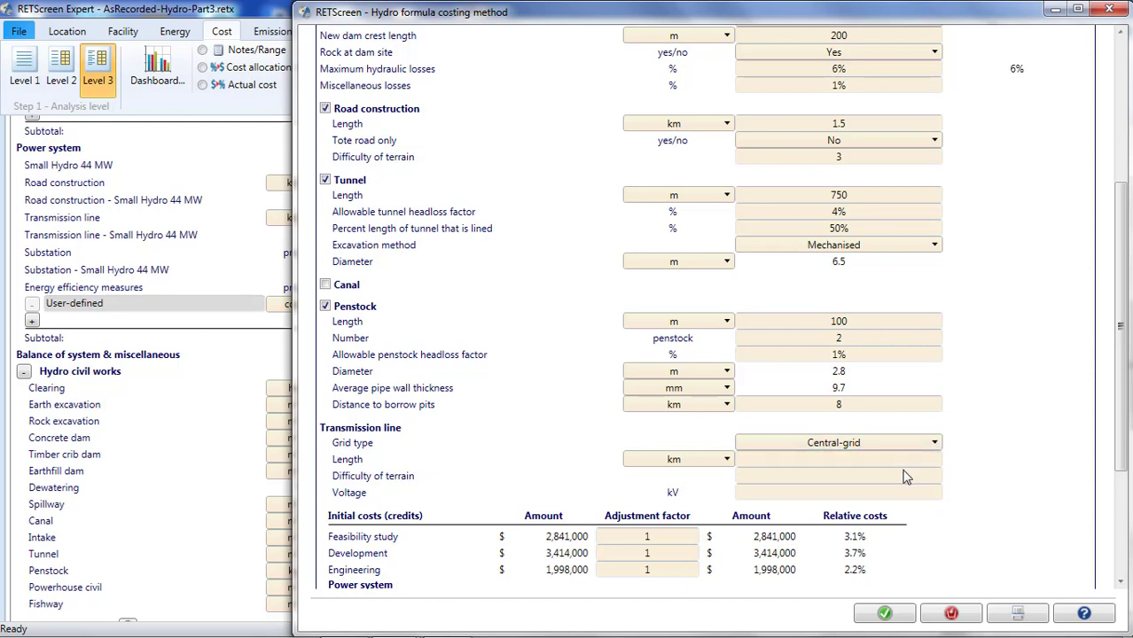
{"action": "left_click", "coordinate": [854, 461]}
{"action": "type", "text": "10"}
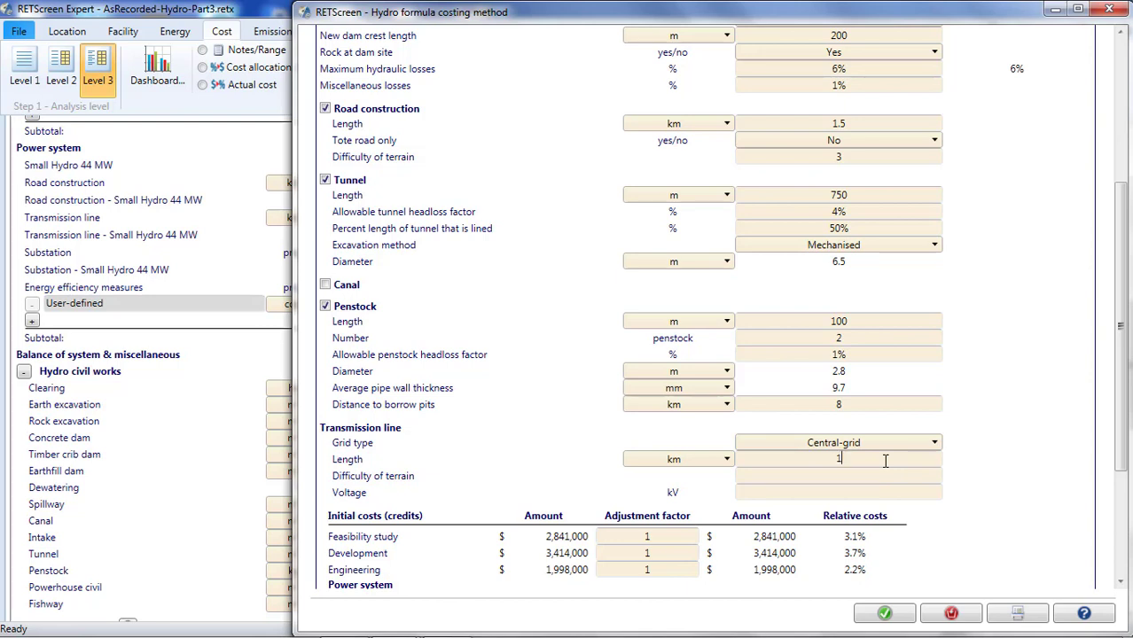
Set the line voltage to 69 kV and consult the terrain difficulty help
{"action": "left_click", "coordinate": [856, 493]}
{"action": "type", "text": "69"}
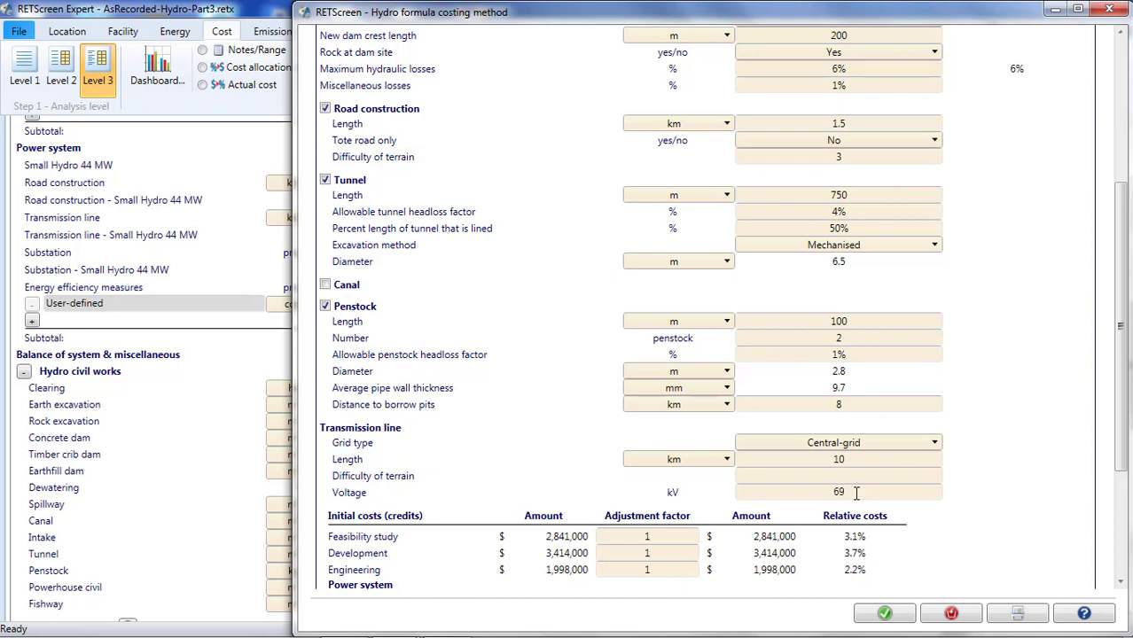
{"action": "key", "text": "Return"}
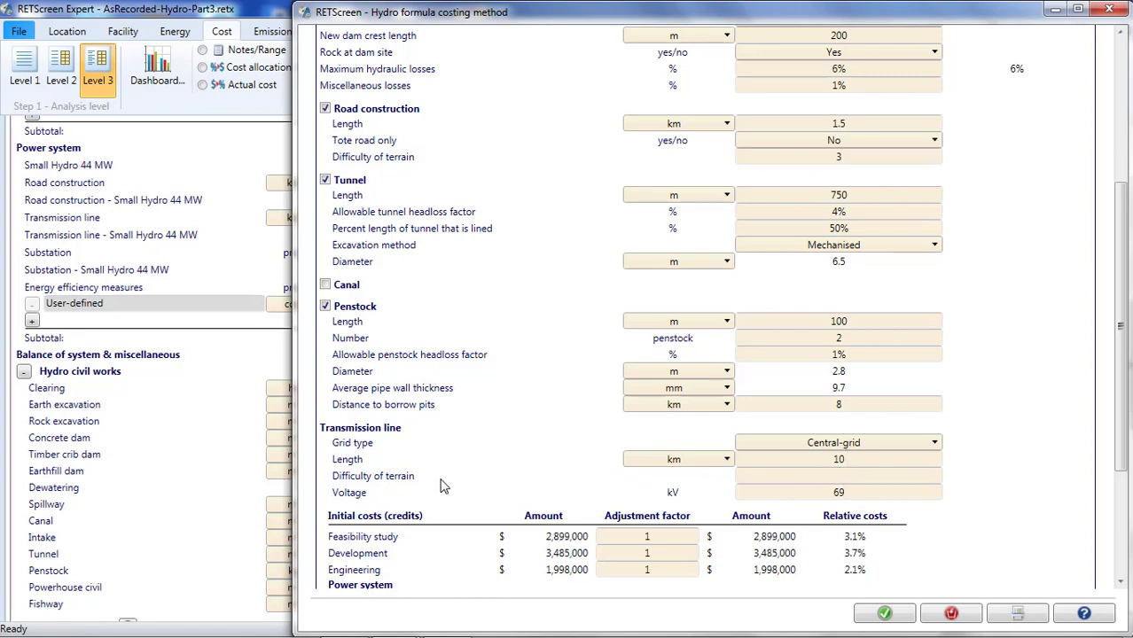
{"action": "left_click", "coordinate": [404, 483]}
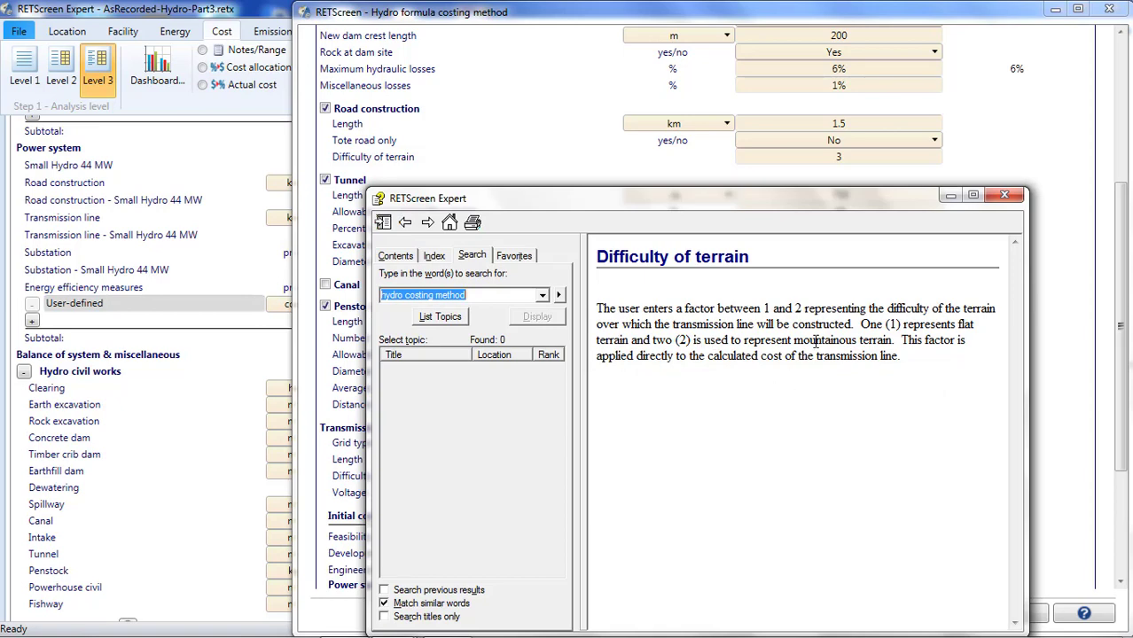
{"action": "left_click", "coordinate": [1005, 195]}
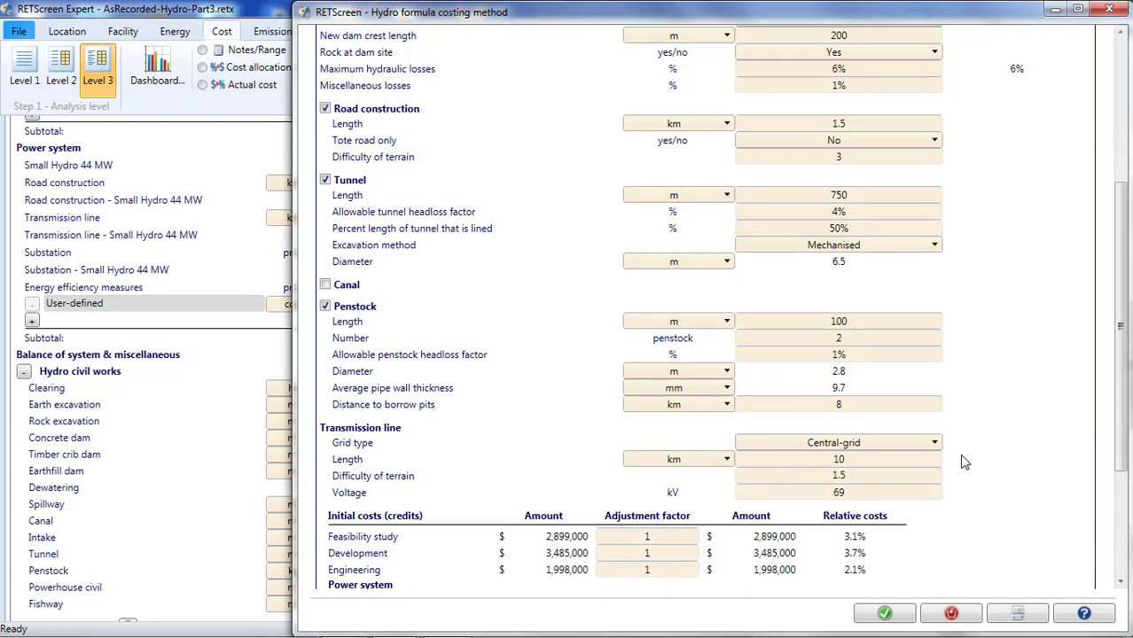
{"action": "left_click", "coordinate": [976, 419]}
{"action": "scroll", "coordinate": [976, 419], "scroll_direction": "down", "scroll_amount": 3}
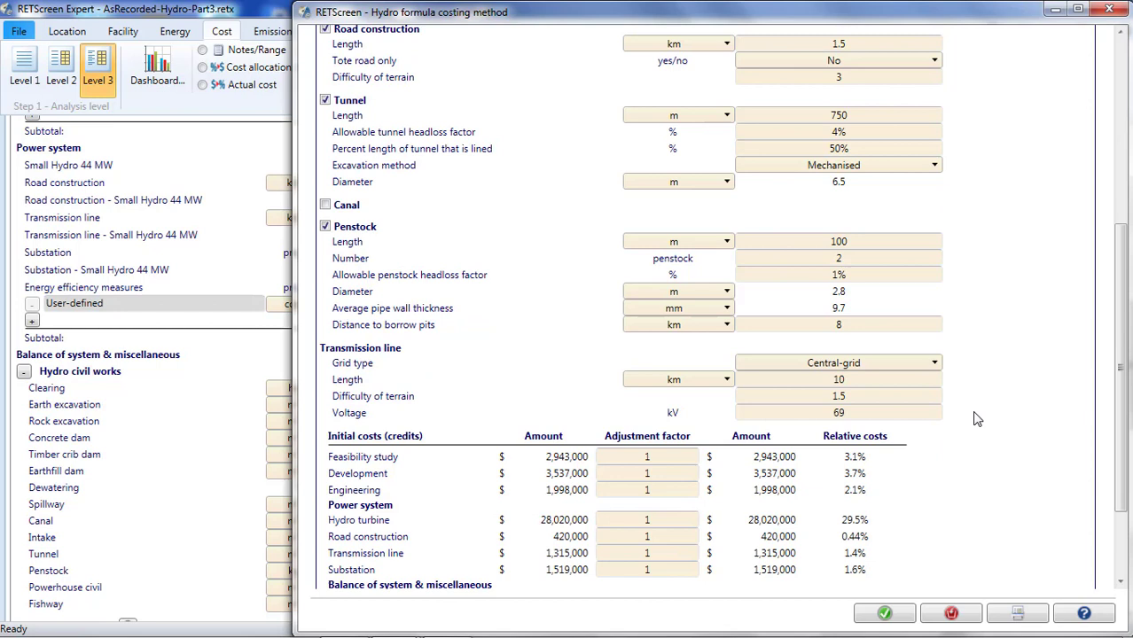
{"action": "scroll", "coordinate": [977, 419], "scroll_direction": "down", "scroll_amount": 1}
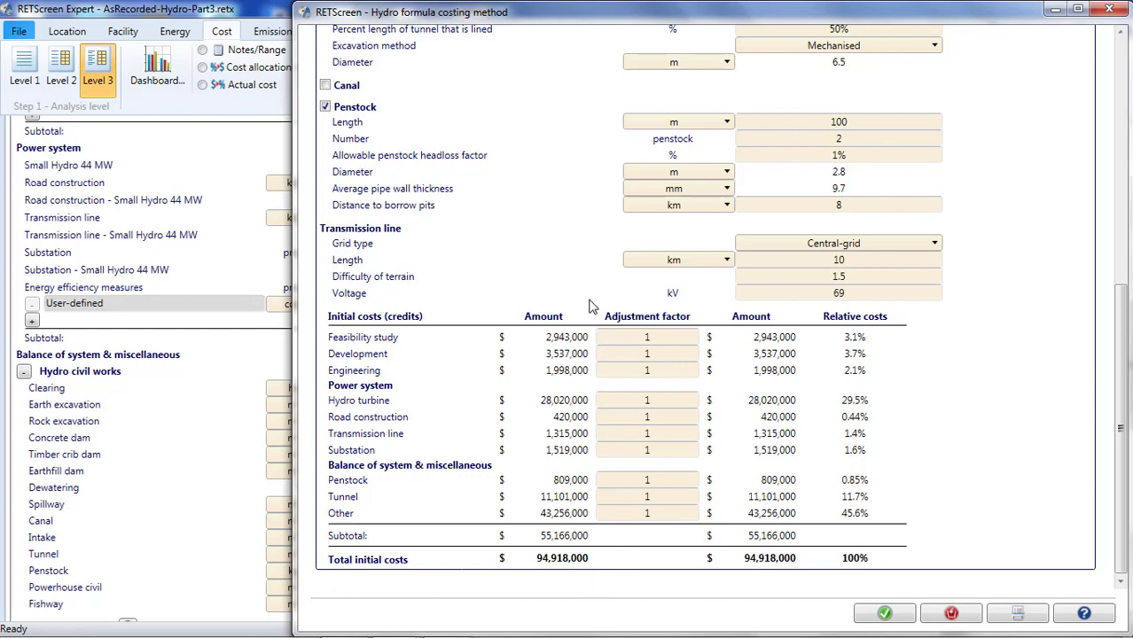
{"action": "left_click", "coordinate": [575, 566]}
{"action": "left_click", "coordinate": [572, 587]}
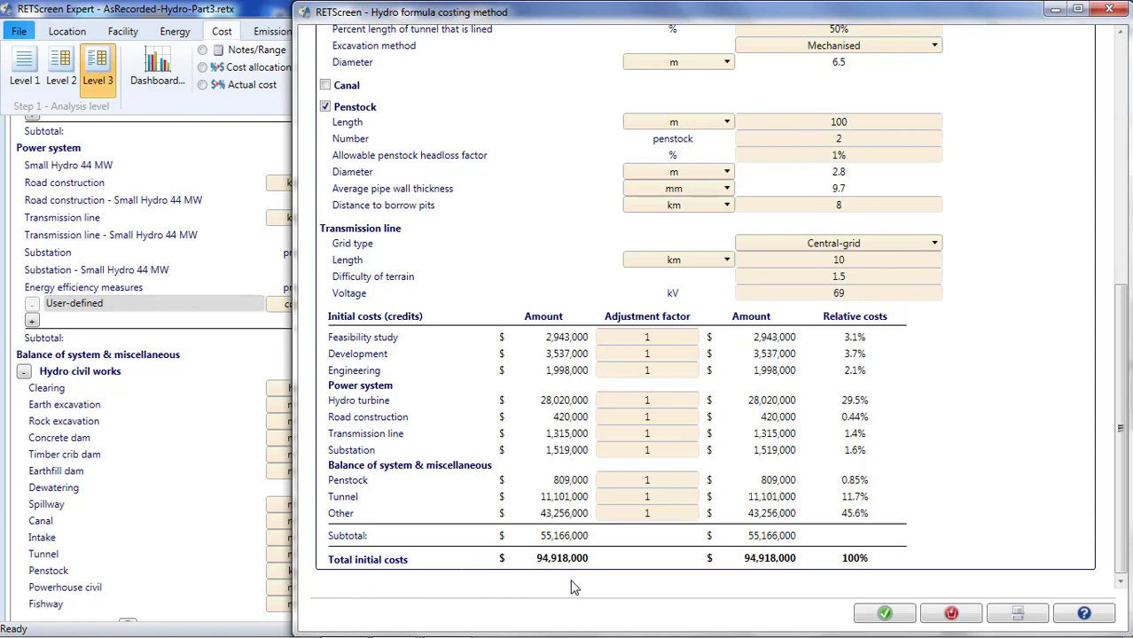
{"action": "left_click", "coordinate": [1083, 613]}
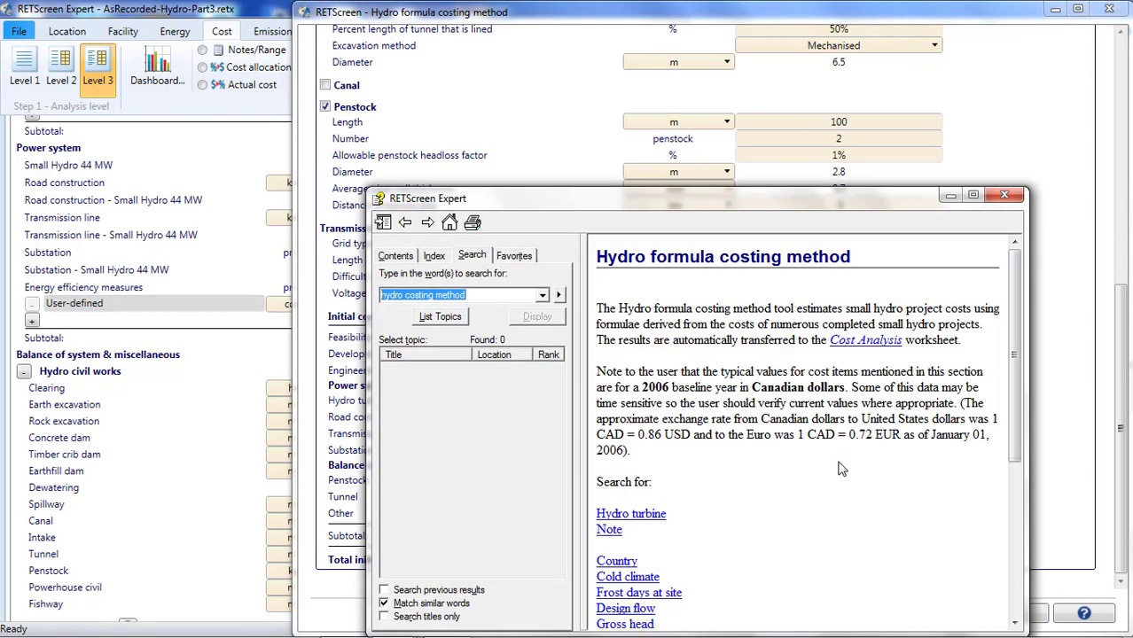
{"action": "left_click_drag", "start_coordinate": [642, 388], "coordinate": [846, 390]}
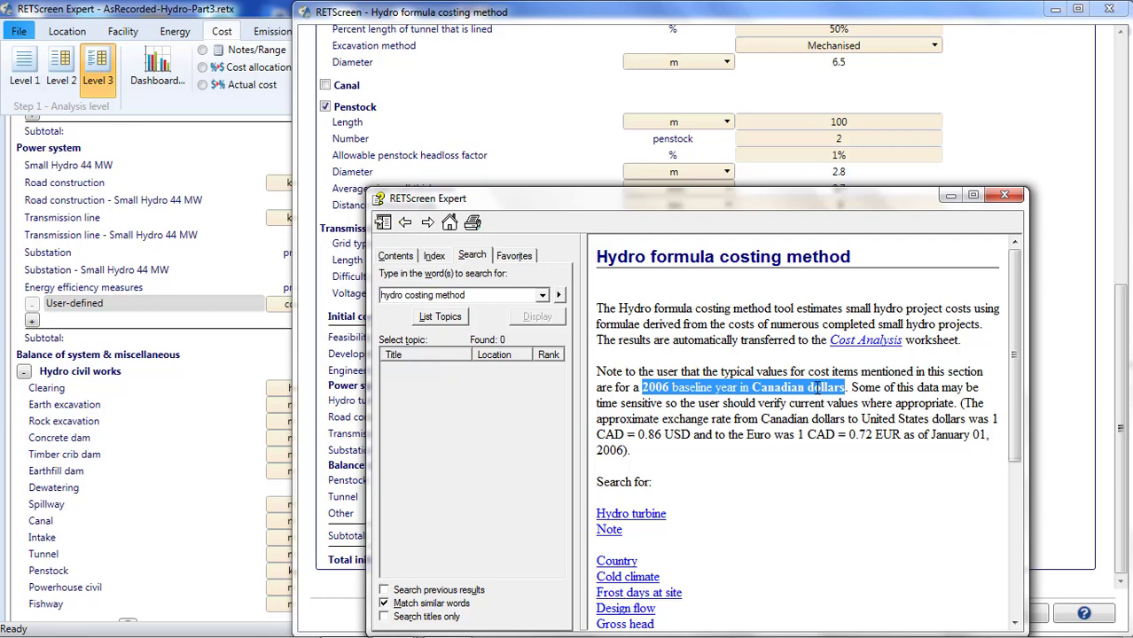
{"action": "left_click", "coordinate": [1004, 195]}
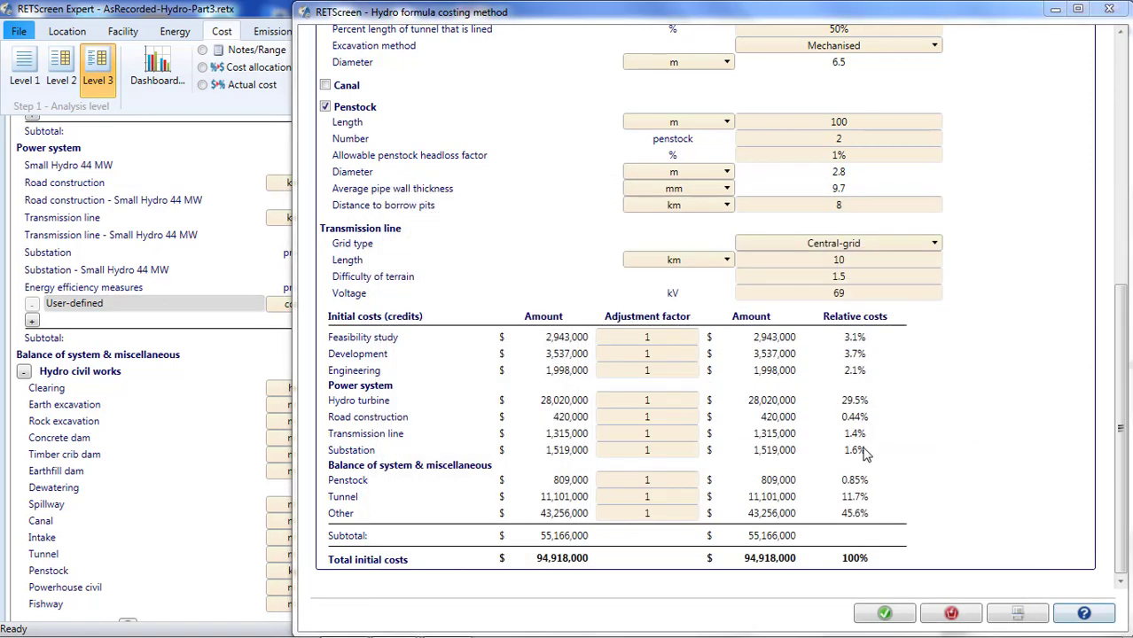
Set 1.3 factors for Feasibility study, Development, Engineering, Hydro turbine and Road construction
{"action": "left_click", "coordinate": [673, 337]}
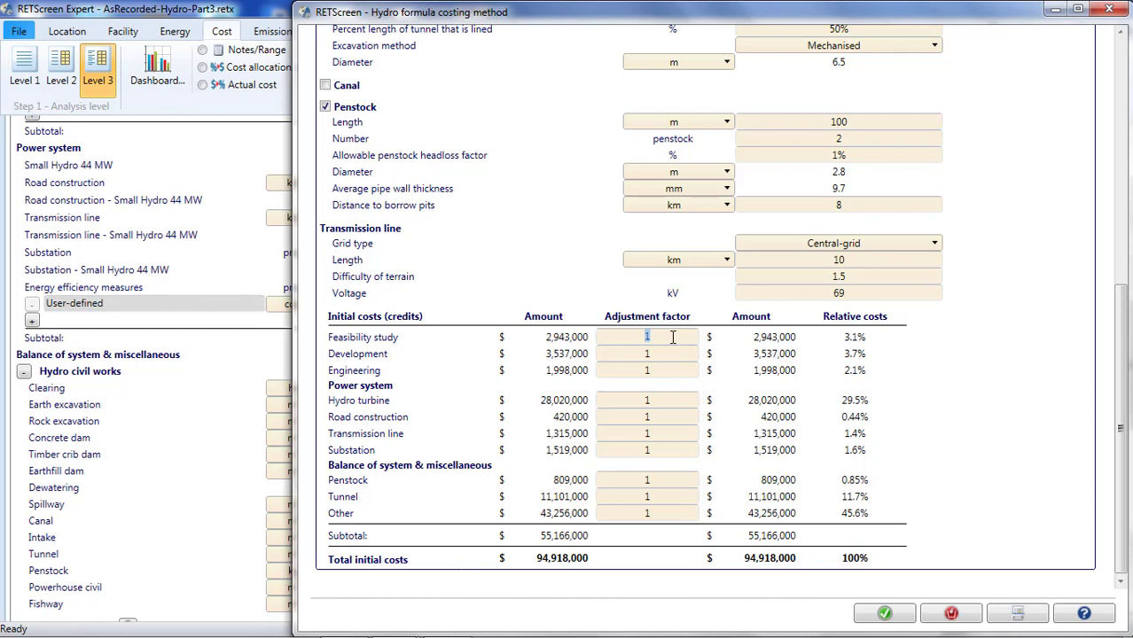
{"action": "type", "text": ".3"}
{"action": "key", "text": "Tab"}
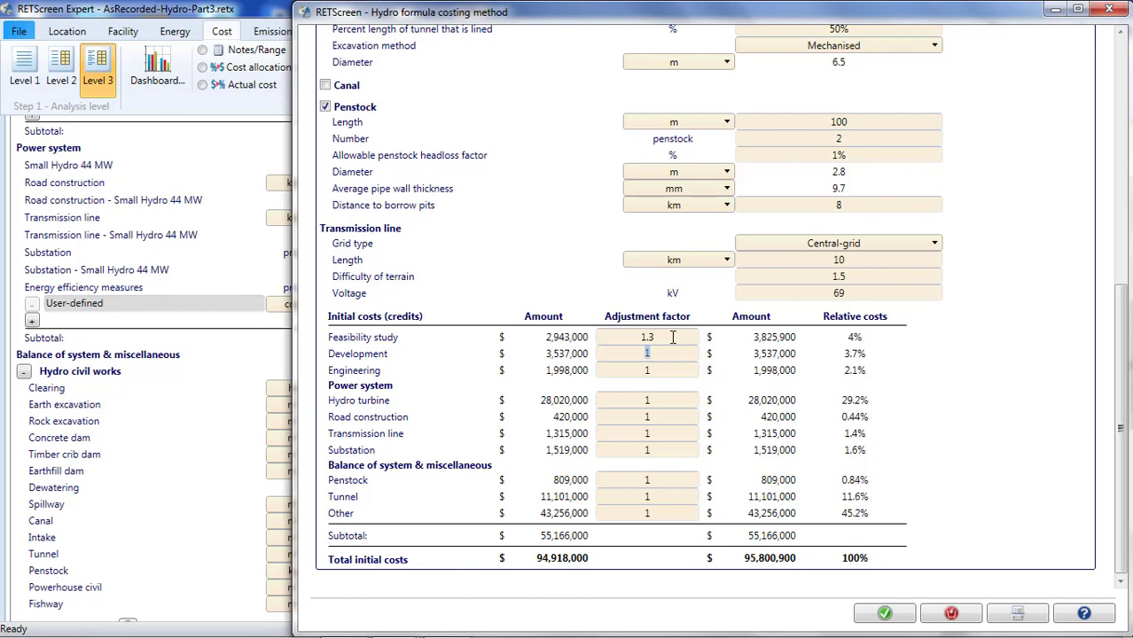
{"action": "type", "text": ".3"}
{"action": "key", "text": "Tab"}
{"action": "type", "text": ".3"}
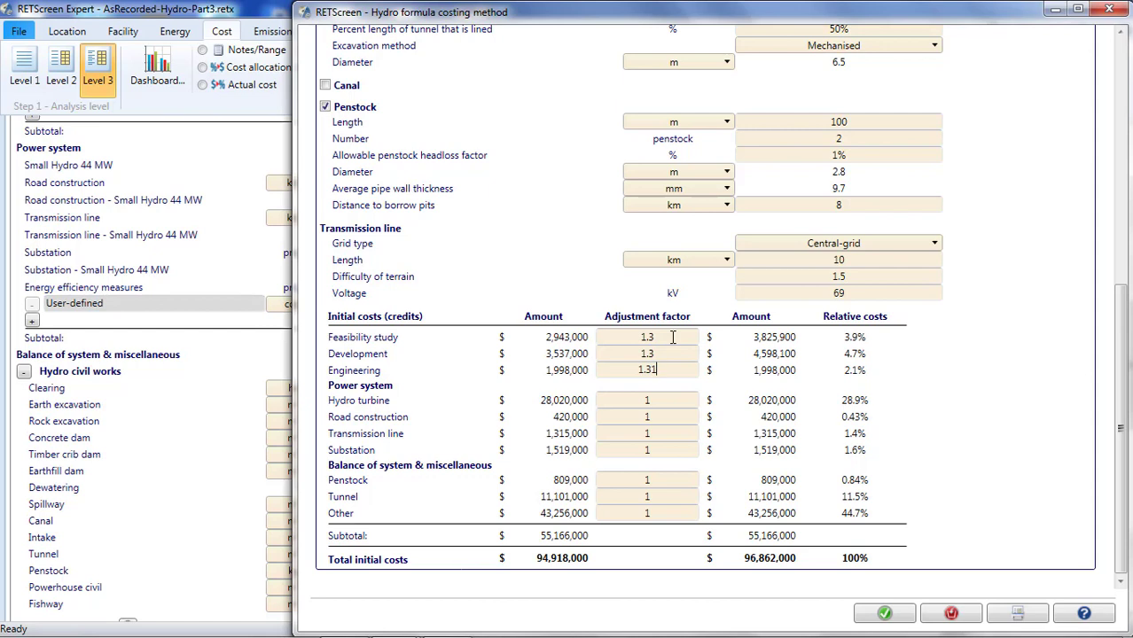
{"action": "key", "text": "Tab"}
{"action": "type", "text": "1.3"}
{"action": "key", "text": "Tab"}
{"action": "type", "text": "1.3"}
{"action": "key", "text": "Tab"}
Set 1.3 factors for Transmission line, Substation, Penstock, Tunnel and Other, then check totals
{"action": "type", "text": "1.3"}
{"action": "key", "text": "Tab"}
{"action": "type", "text": "1.3"}
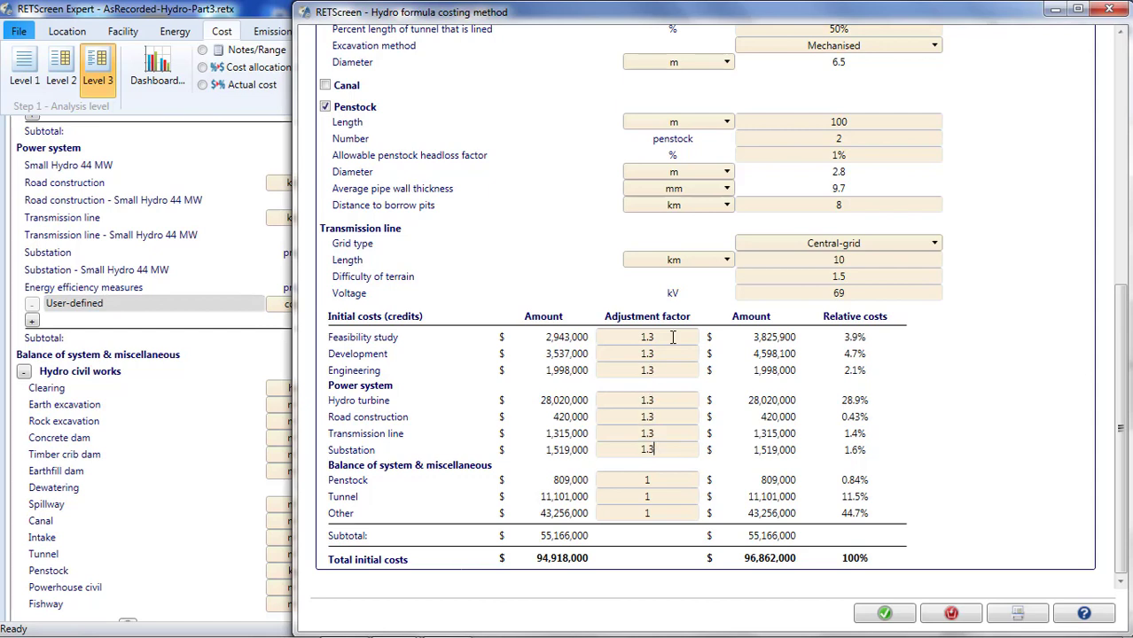
{"action": "key", "text": "Tab"}
{"action": "type", "text": "1.3"}
{"action": "key", "text": "Tab"}
{"action": "type", "text": "1.3"}
{"action": "key", "text": "Tab"}
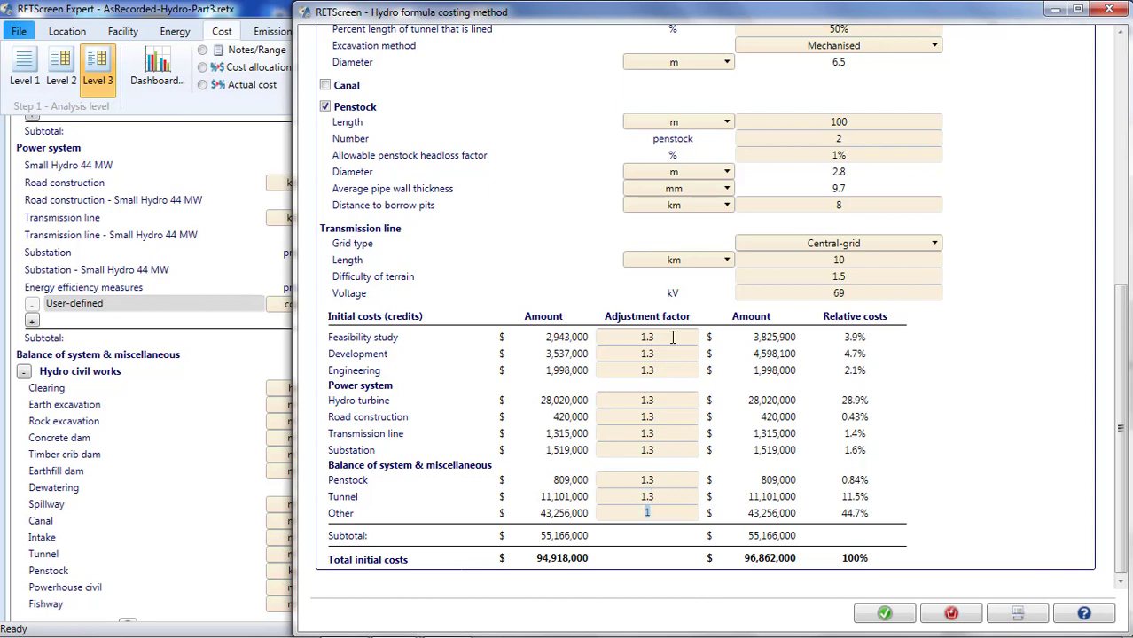
{"action": "type", "text": "1.3"}
{"action": "key", "text": "Tab"}
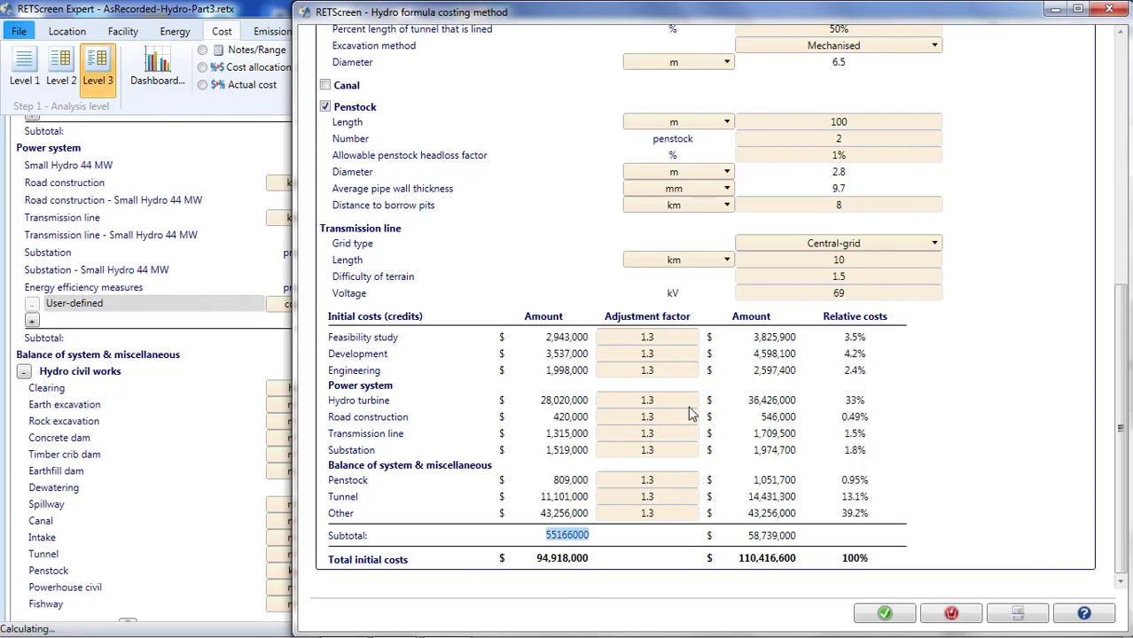
{"action": "left_click", "coordinate": [771, 561]}
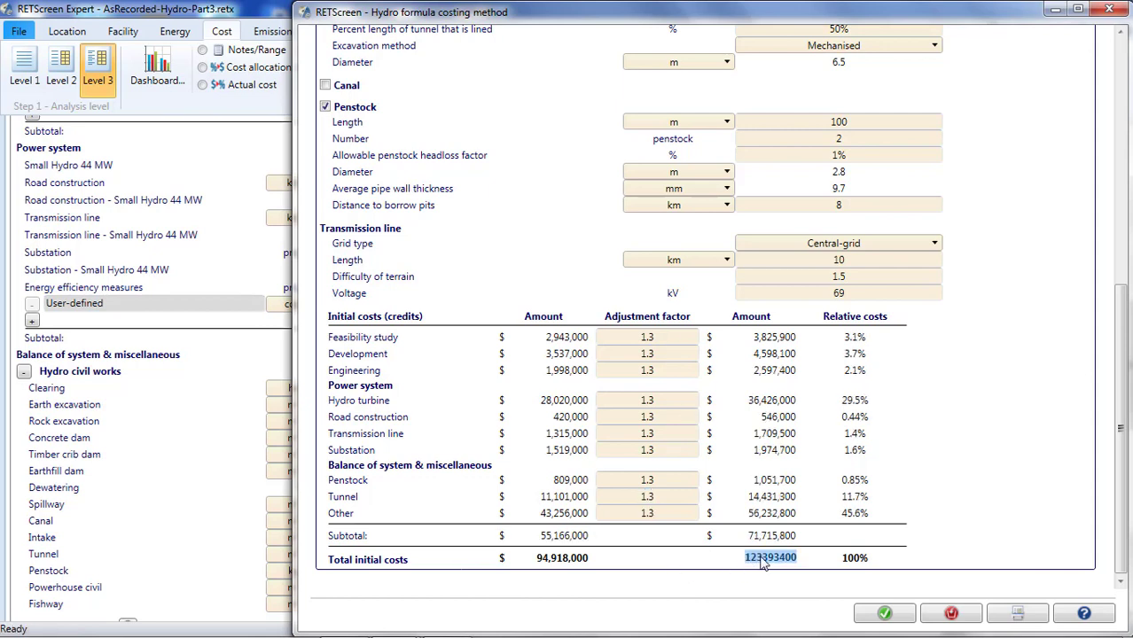
{"action": "left_click", "coordinate": [779, 580]}
Review the adjusted total initial costs in the hydro formula costing
{"action": "left_click", "coordinate": [792, 559]}
{"action": "left_click", "coordinate": [768, 588]}
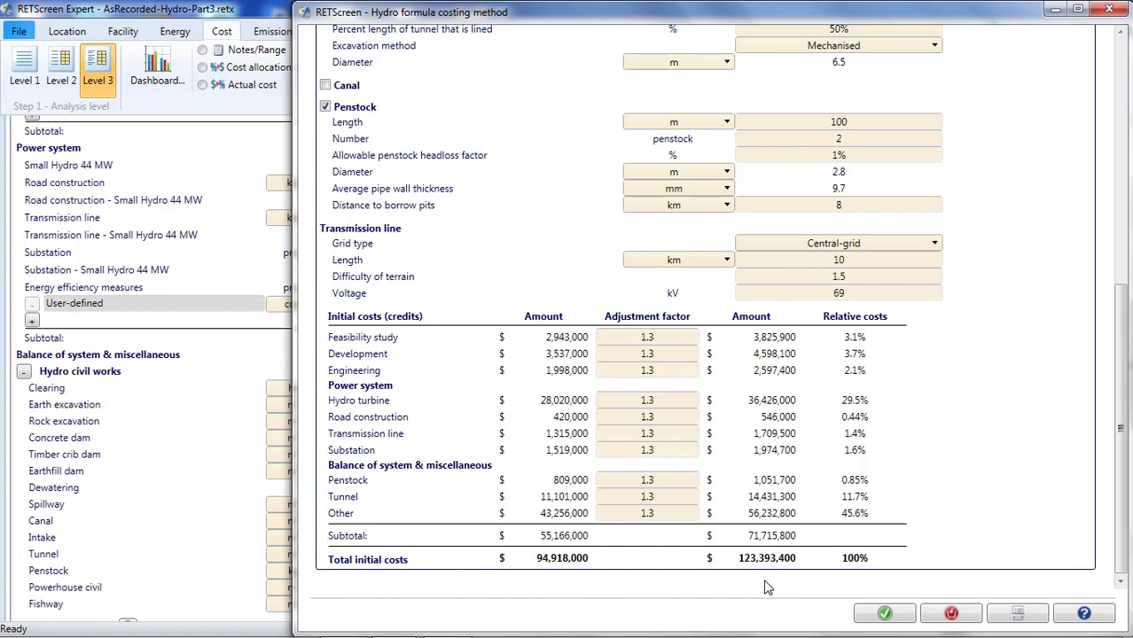
{"action": "left_click", "coordinate": [885, 614]}
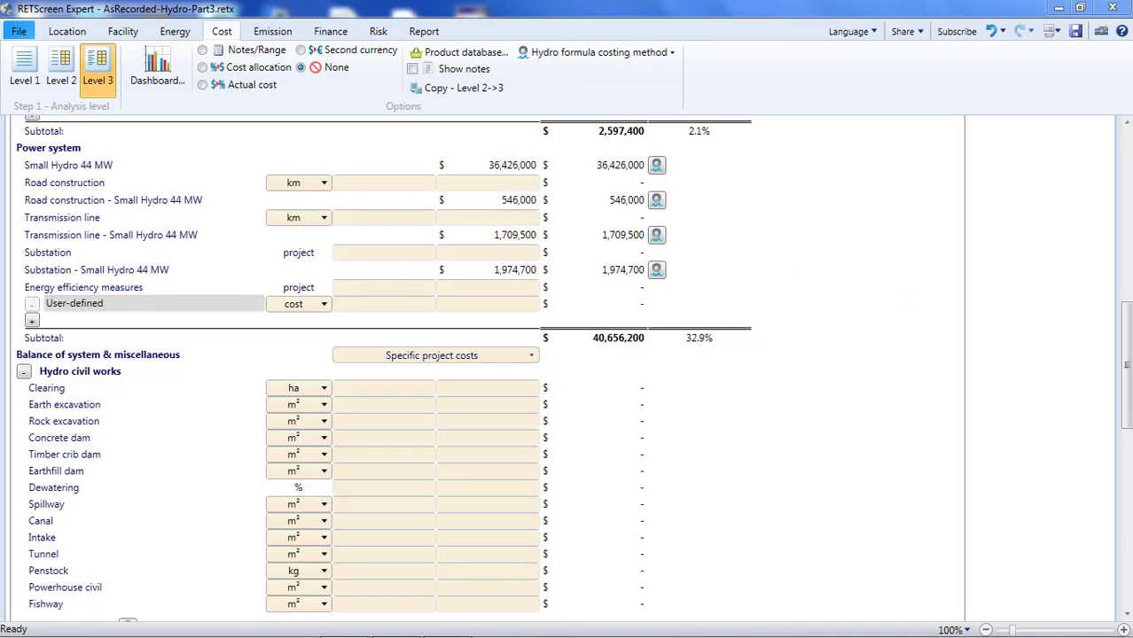
{"action": "scroll", "coordinate": [1126, 387], "scroll_direction": "up", "scroll_amount": 3}
{"action": "scroll", "coordinate": [1130, 270], "scroll_direction": "up", "scroll_amount": 10}
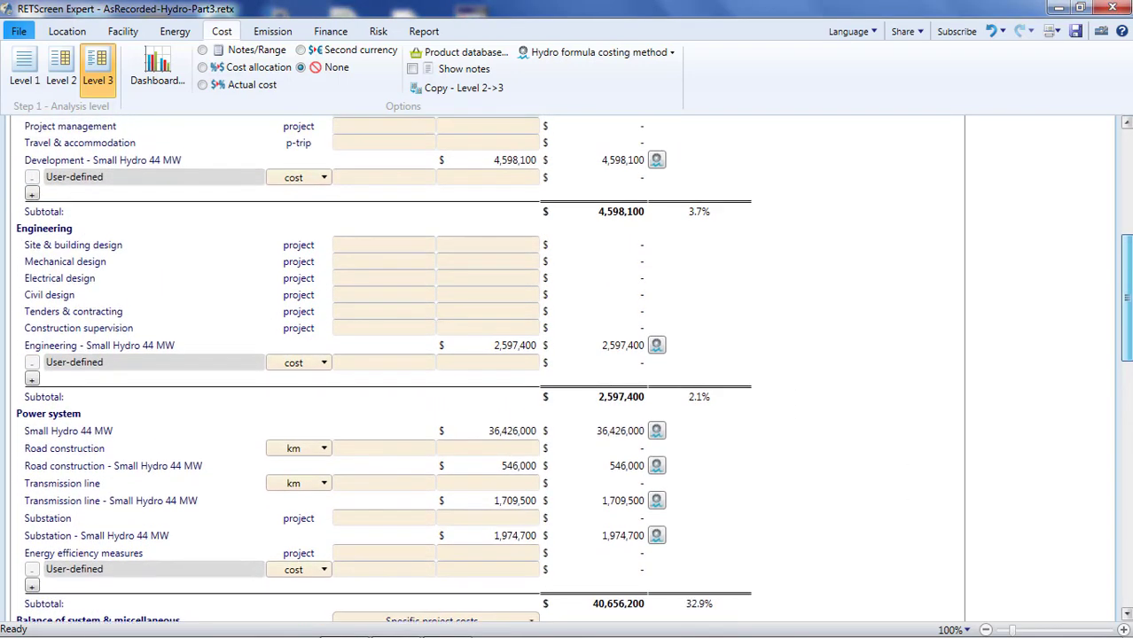
{"action": "scroll", "coordinate": [1131, 270], "scroll_direction": "up", "scroll_amount": 7}
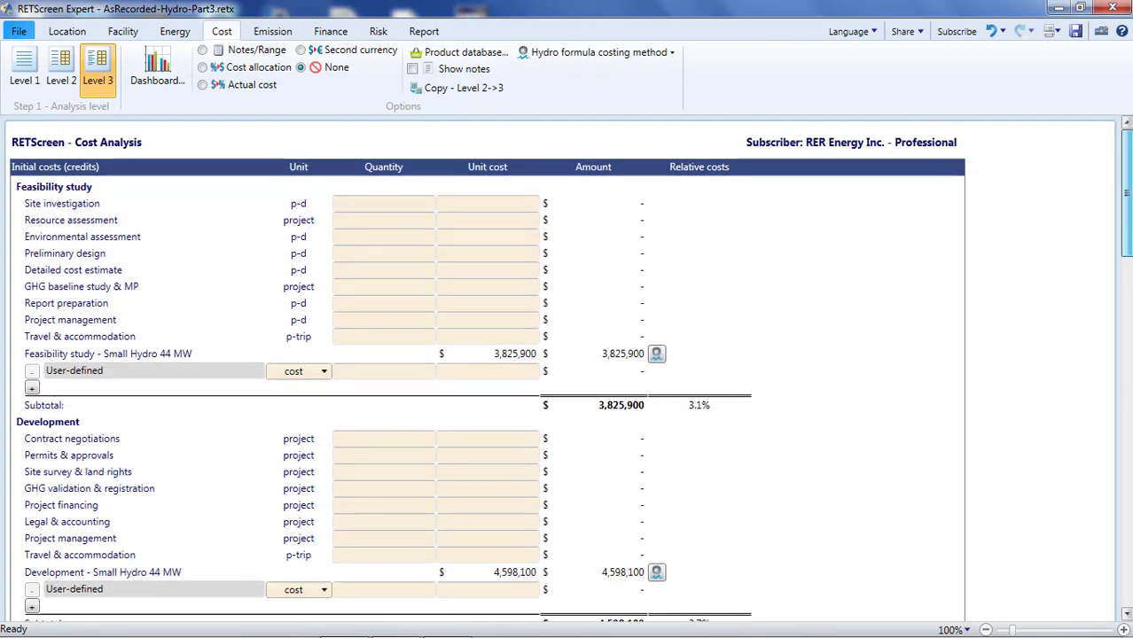
{"action": "scroll", "coordinate": [1130, 271], "scroll_direction": "down", "scroll_amount": 6}
{"action": "scroll", "coordinate": [1131, 270], "scroll_direction": "down", "scroll_amount": 20}
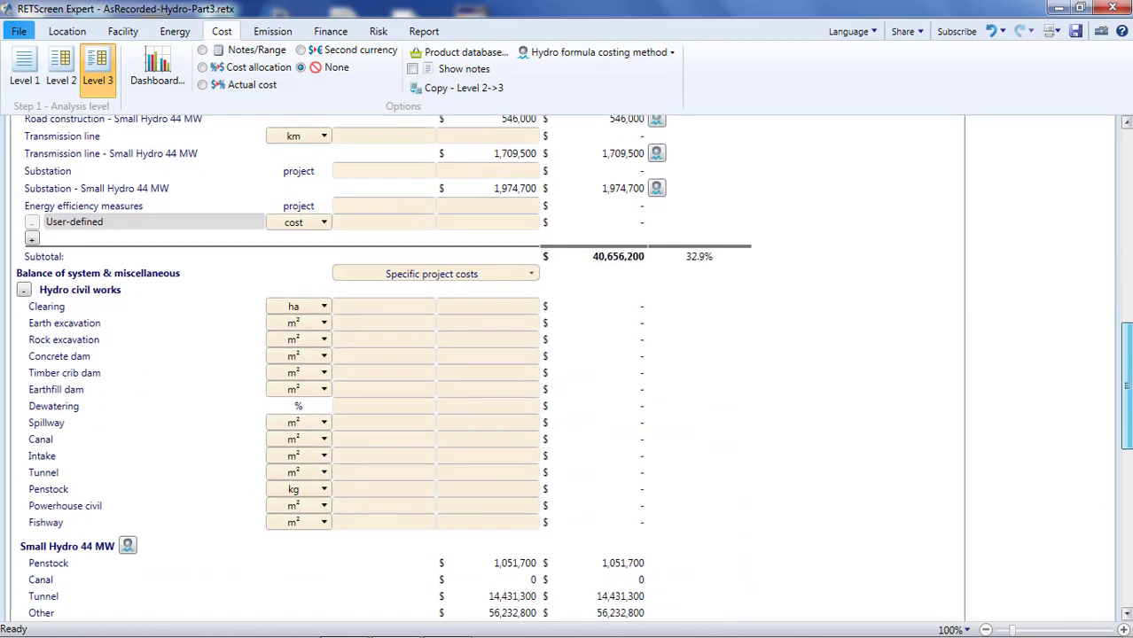
Open the Finance page and review the 11.3% pre-tax equity IRR
{"action": "left_click", "coordinate": [342, 35]}
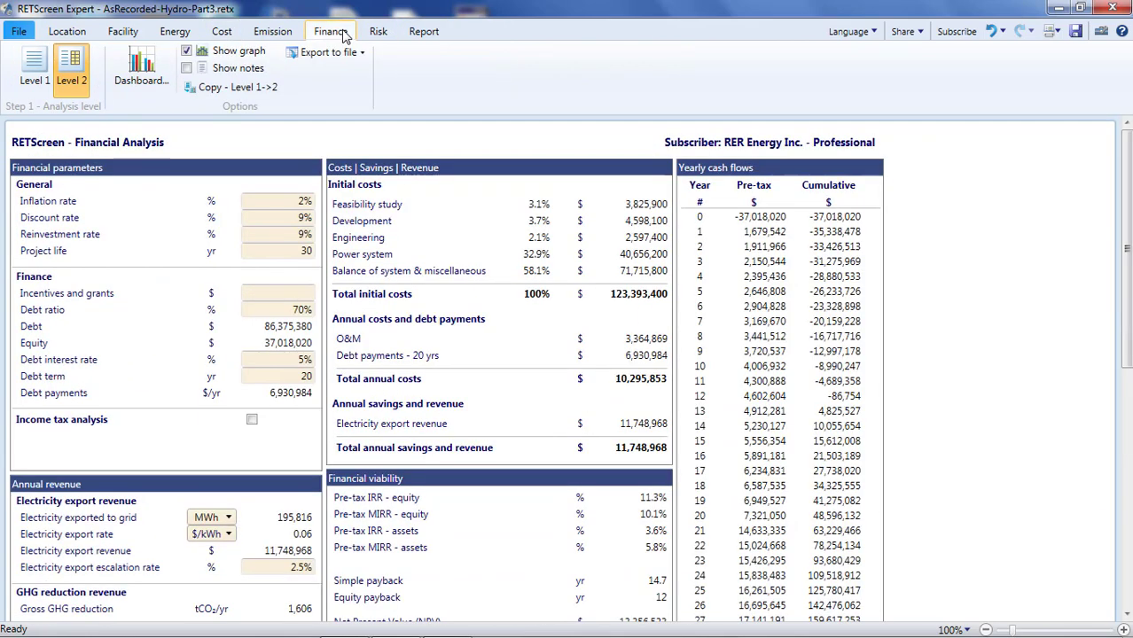
{"action": "left_click", "coordinate": [644, 501]}
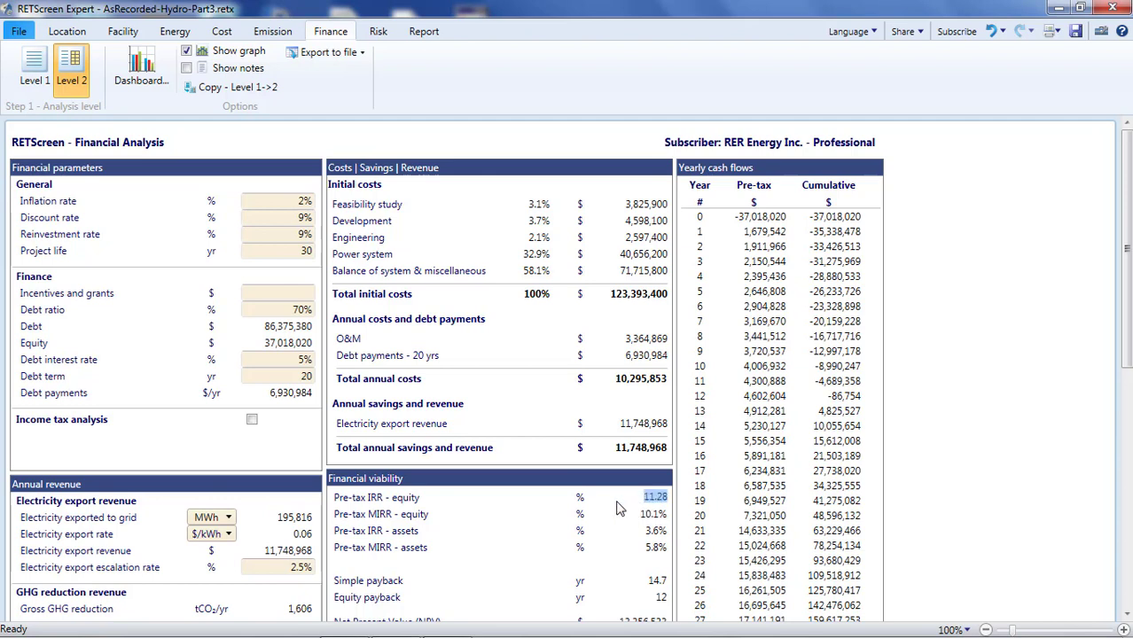
{"action": "left_click", "coordinate": [499, 505]}
Scroll through the Risk page sensitivity tables, then return to the Home screen
{"action": "left_click", "coordinate": [19, 32]}
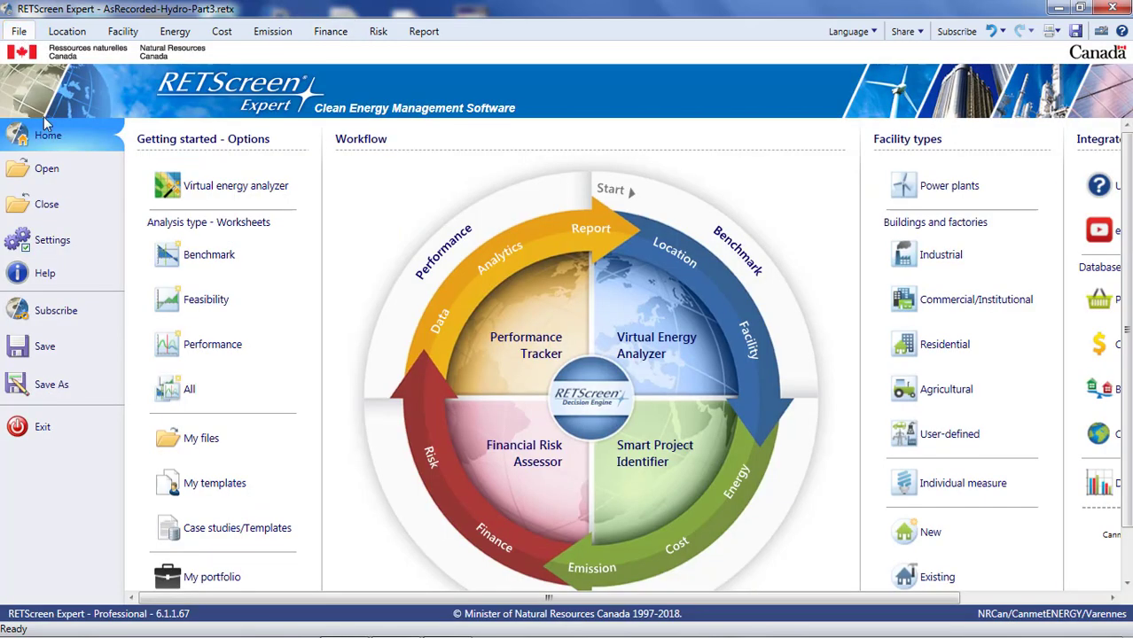
{"action": "left_click", "coordinate": [372, 34]}
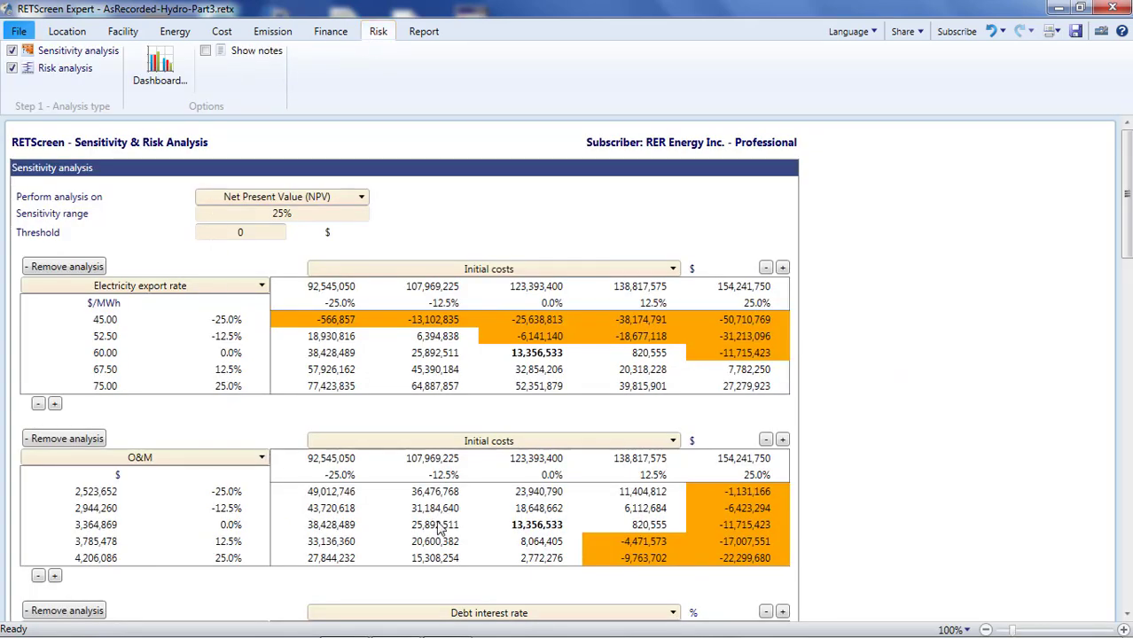
{"action": "scroll", "coordinate": [443, 462], "scroll_direction": "down", "scroll_amount": 3}
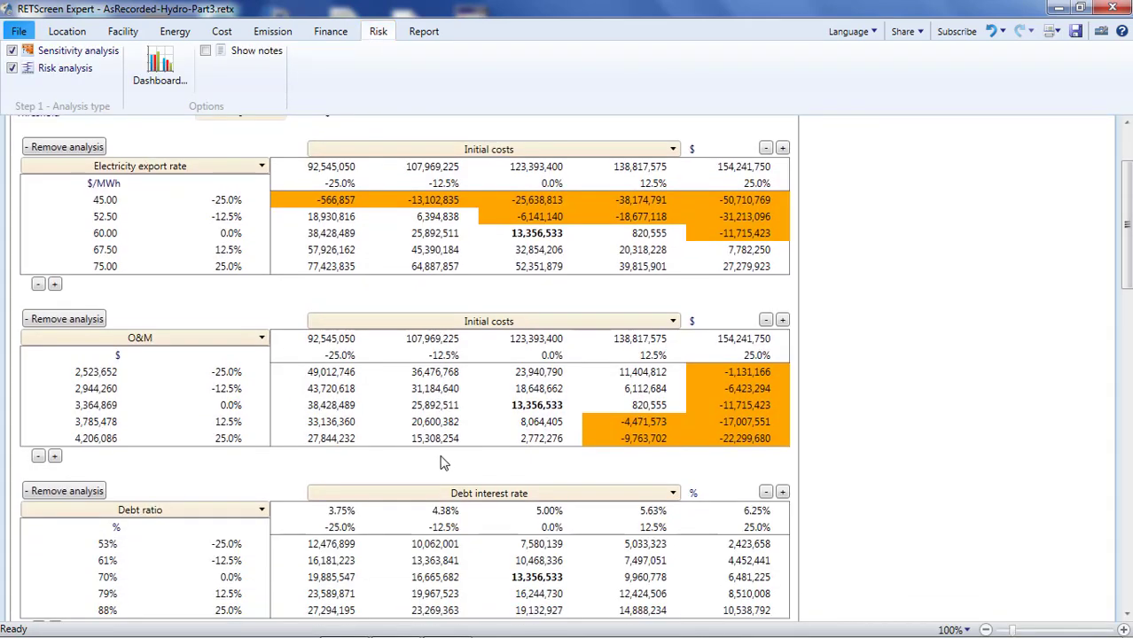
{"action": "scroll", "coordinate": [444, 462], "scroll_direction": "up", "scroll_amount": 3}
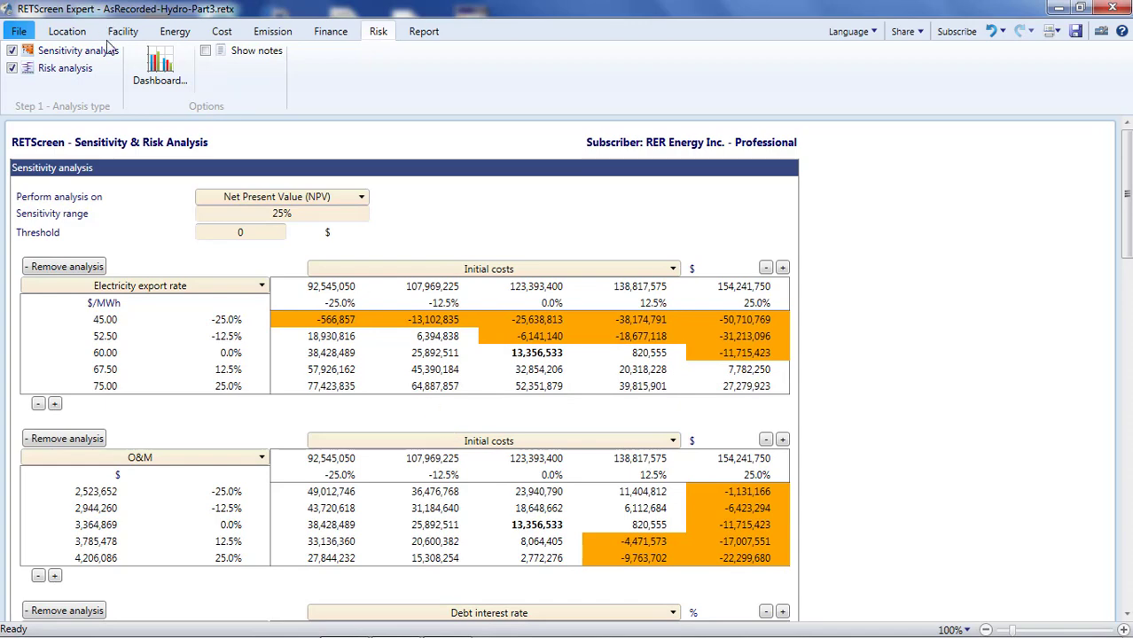
{"action": "left_click", "coordinate": [21, 34]}
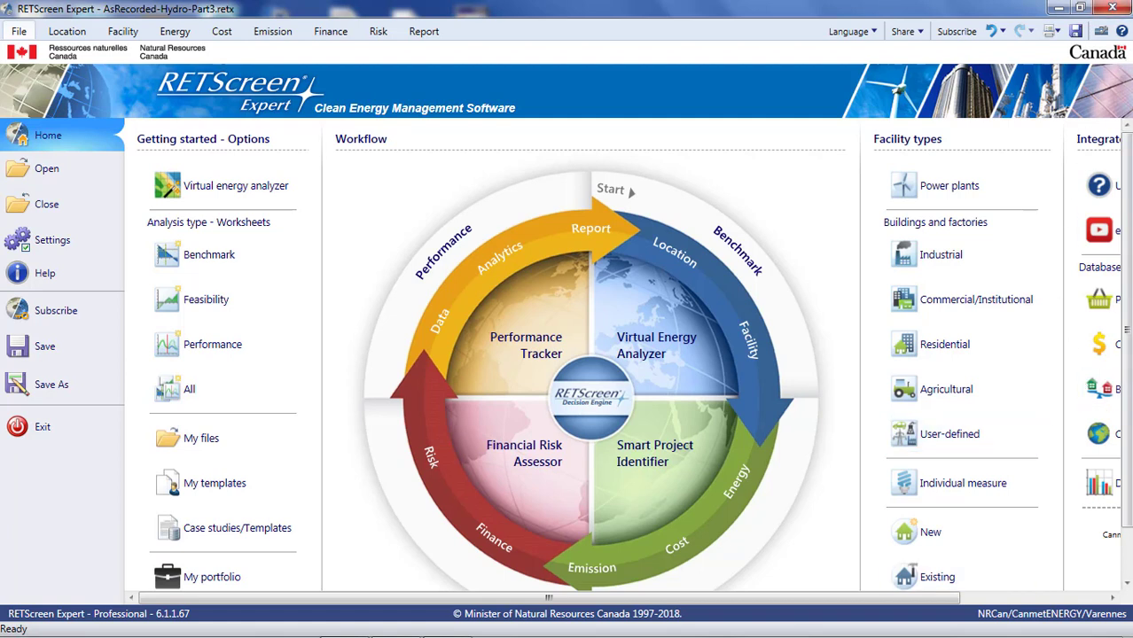
{"action": "left_click_drag", "start_coordinate": [917, 599], "coordinate": [1071, 604]}
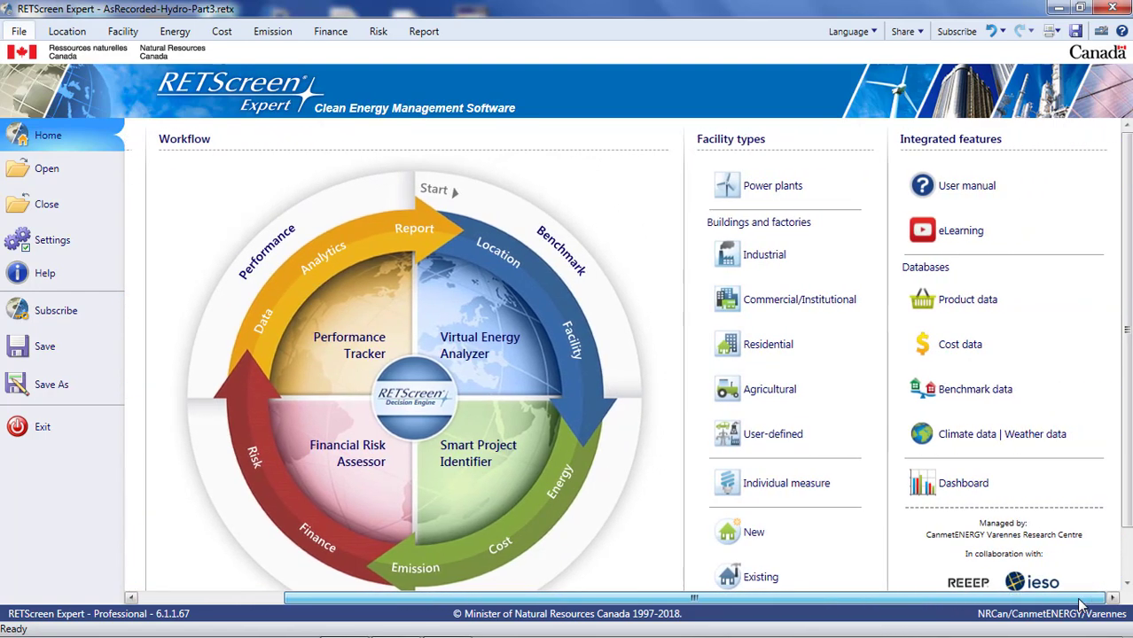